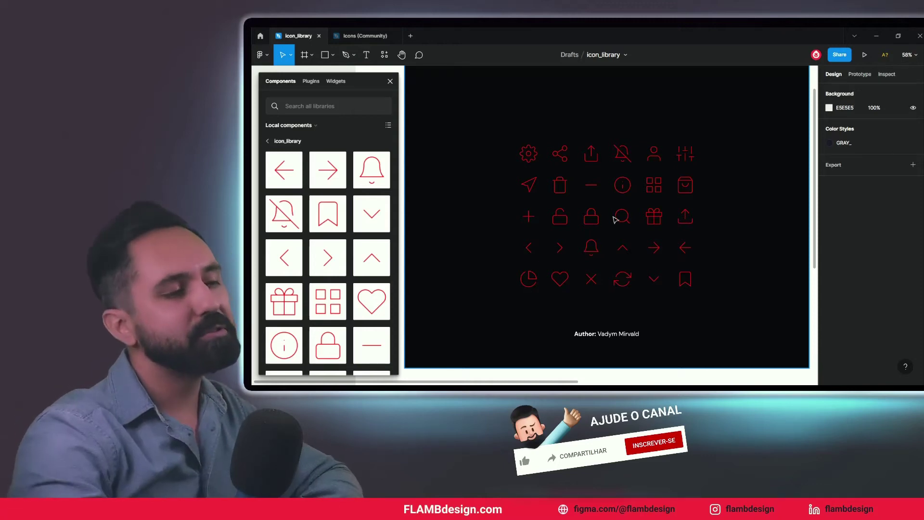
Select the 1600×1200 icon frame and place minus and settings icon instances left of the grid.
scroll(645, 217, up, 1)
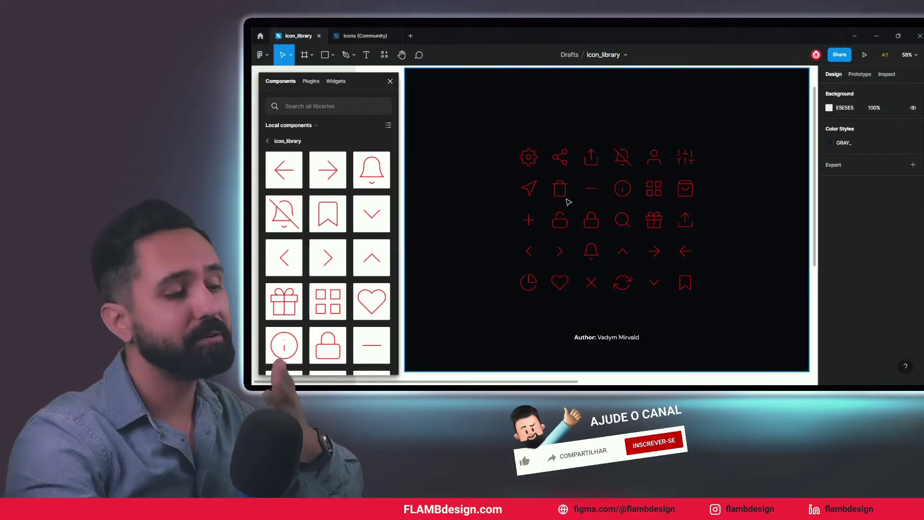
click(529, 213)
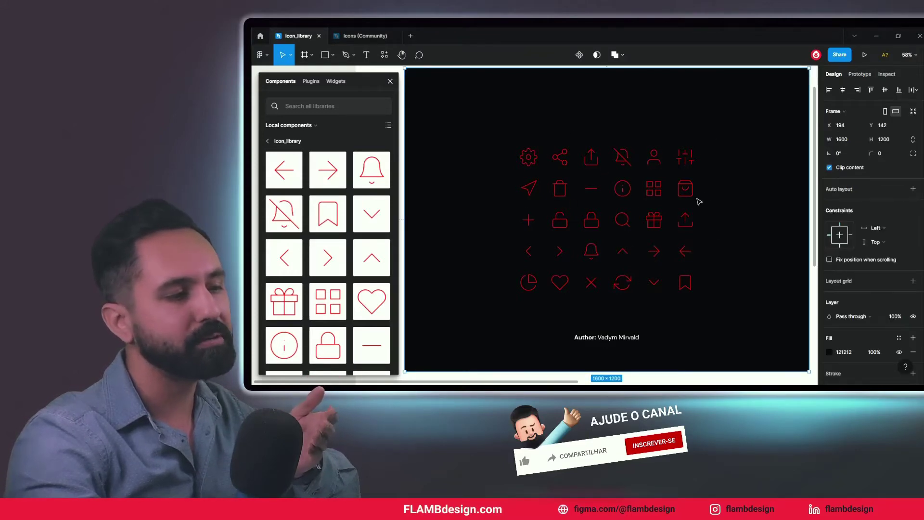
scroll(296, 187, down, 2)
scroll(295, 187, down, 2)
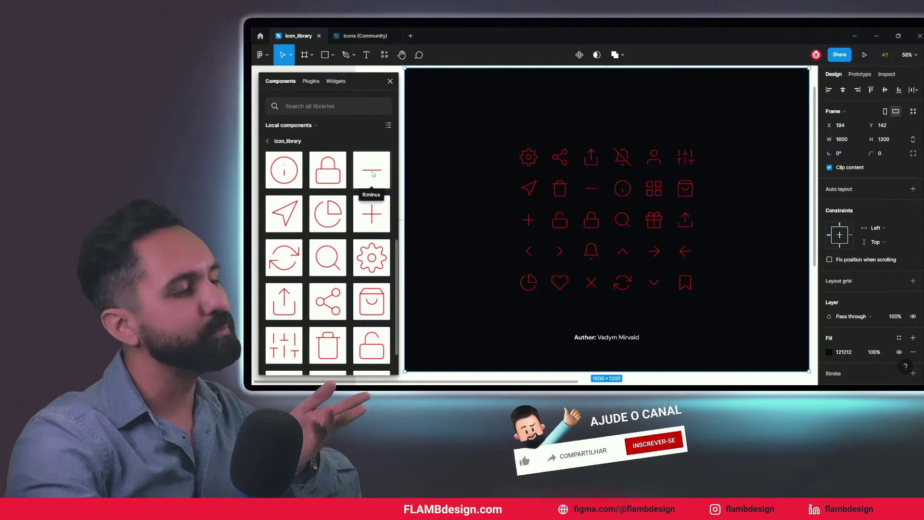
drag(372, 173, 475, 170)
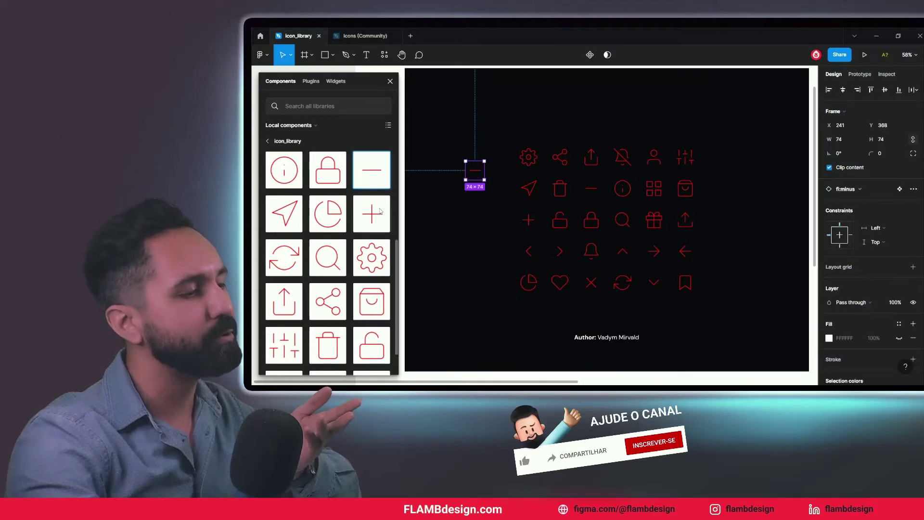
click(380, 270)
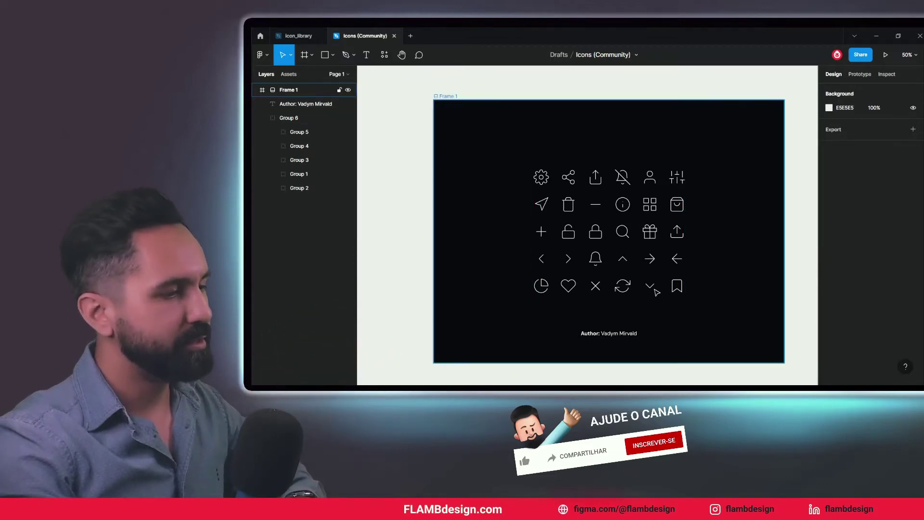
Zoom in and out on Frame 1 to inspect the white line icons and author credit.
ctrl+scroll(626, 274, up, 5)
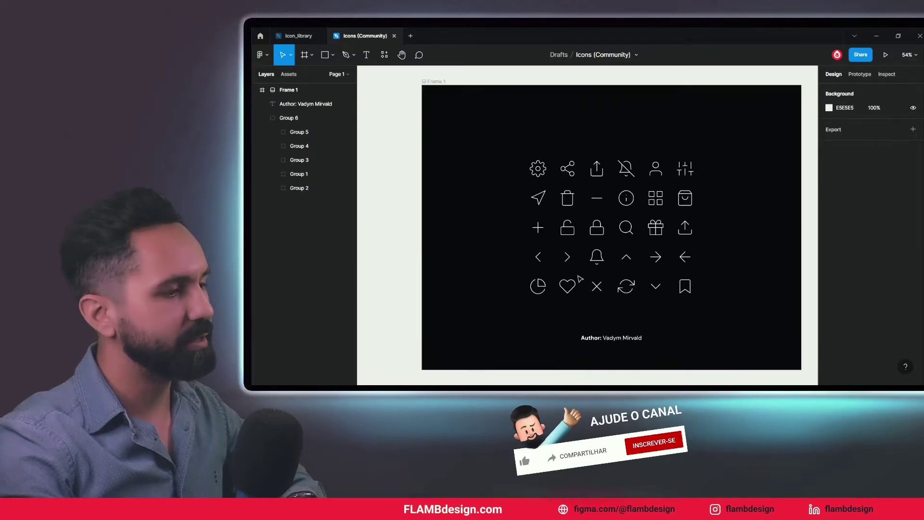
ctrl+scroll(634, 277, down, 3)
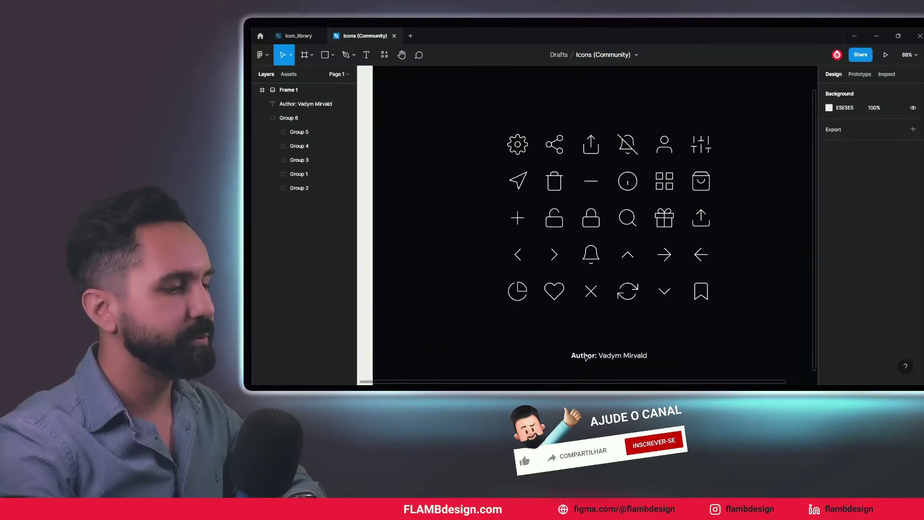
ctrl+scroll(626, 357, up, 3)
ctrl+scroll(623, 349, up, 1)
ctrl+scroll(623, 349, up, 4)
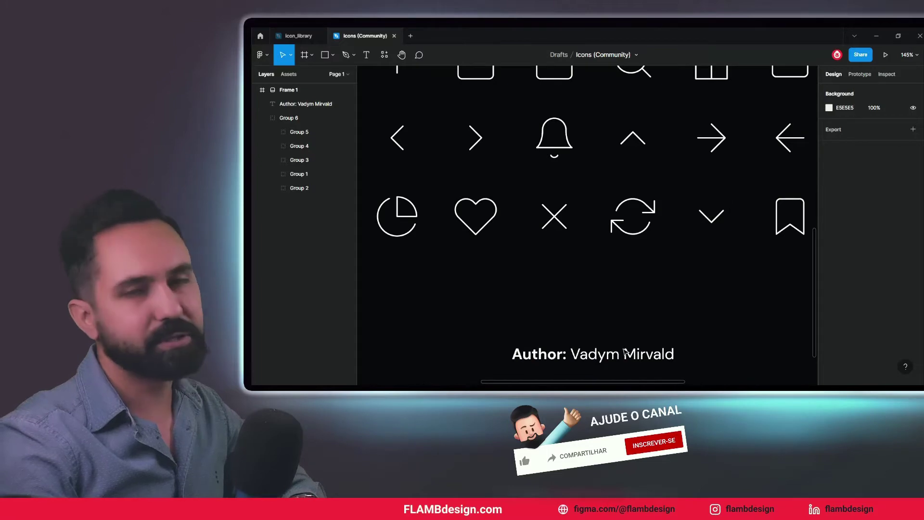
scroll(616, 289, down, 4)
scroll(618, 227, down, 1)
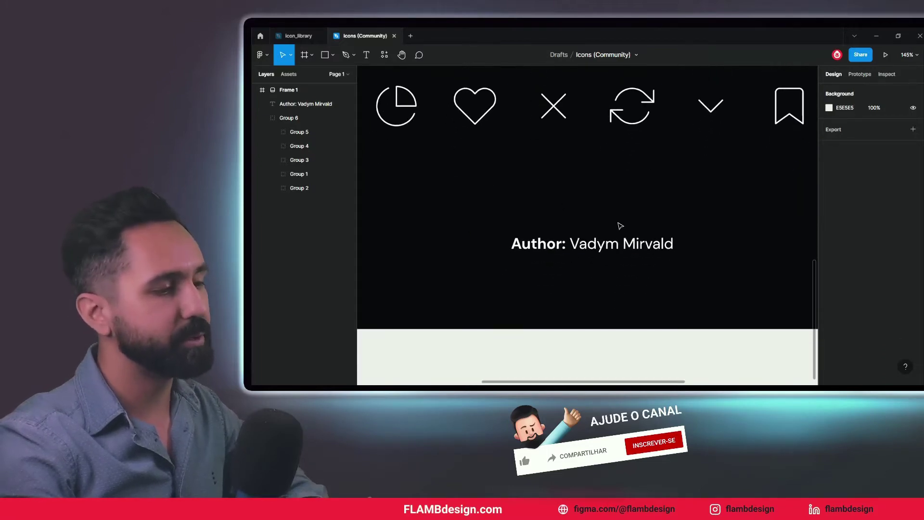
ctrl+scroll(635, 264, down, 5)
ctrl+scroll(637, 267, down, 8)
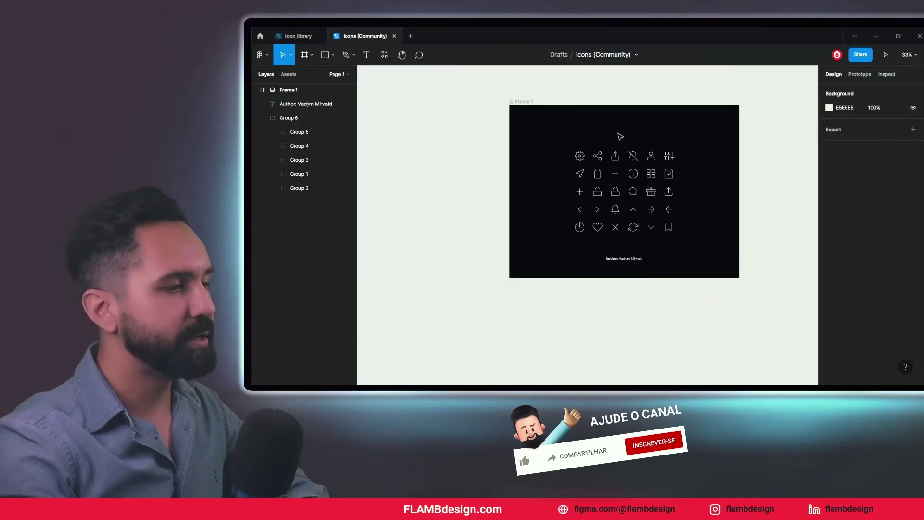
scroll(743, 234, up, 1)
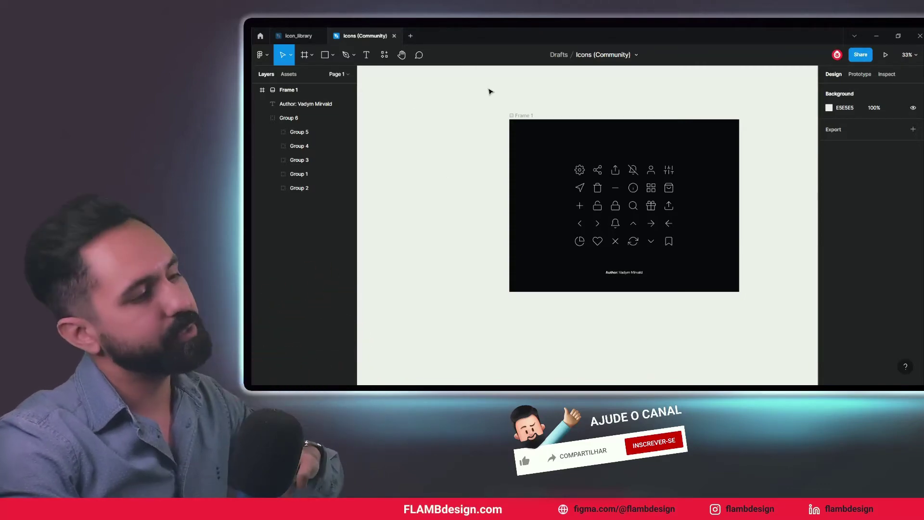
Select Frame 1 with all its icon layers in the community file.
drag(487, 88, 781, 314)
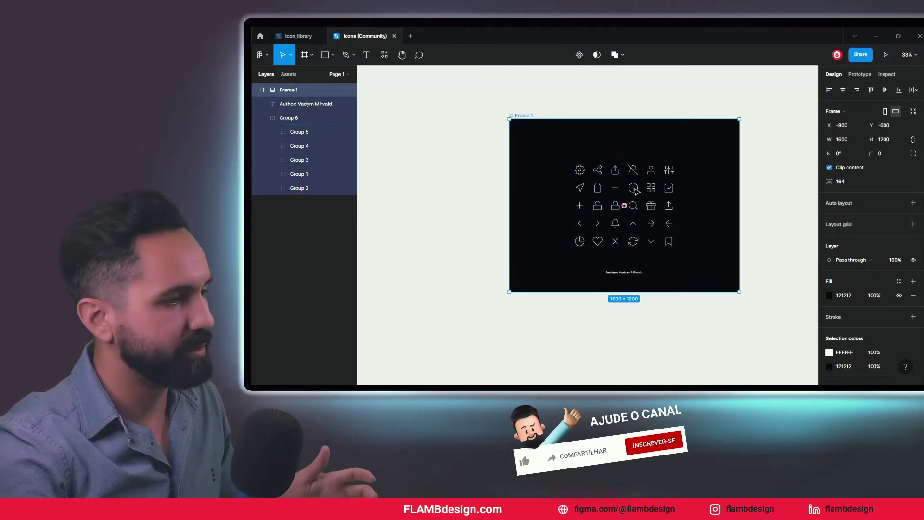
click(627, 225)
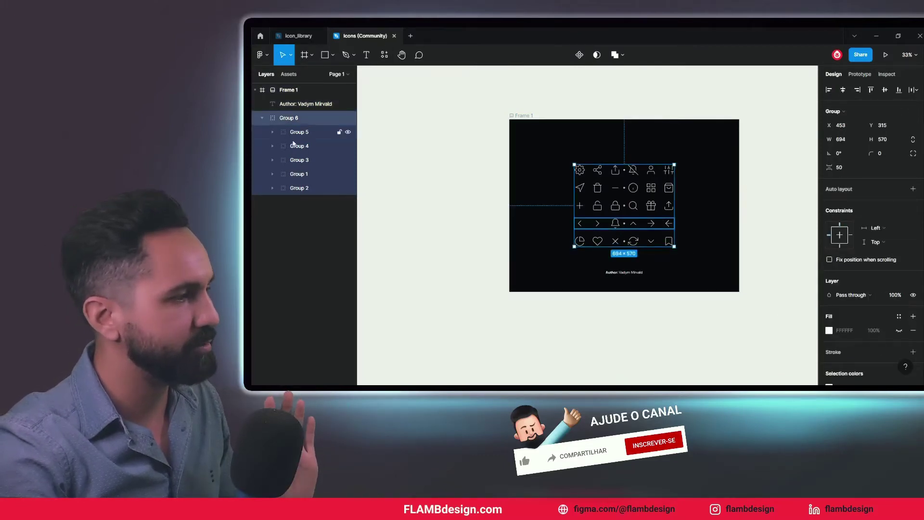
click(457, 118)
drag(477, 84, 786, 337)
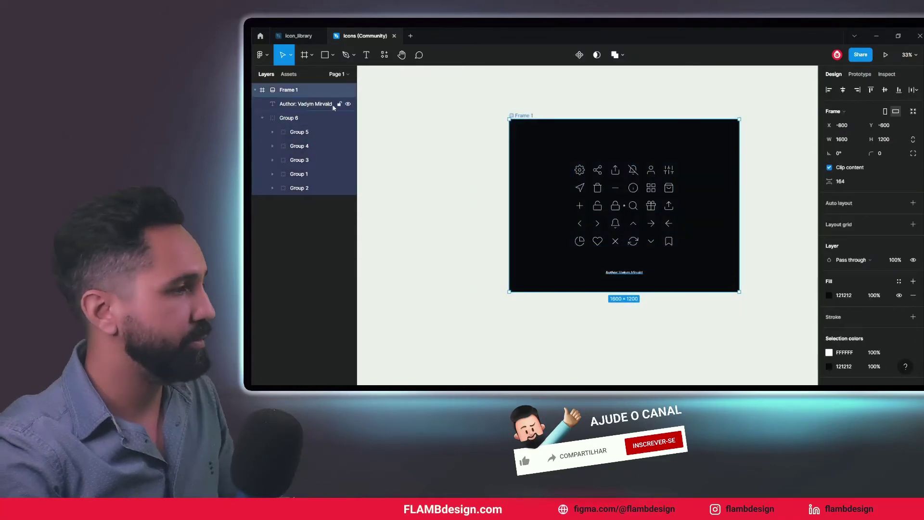
Paste the frame into icon_library's Components_design_system and move it to the top-left.
click(296, 39)
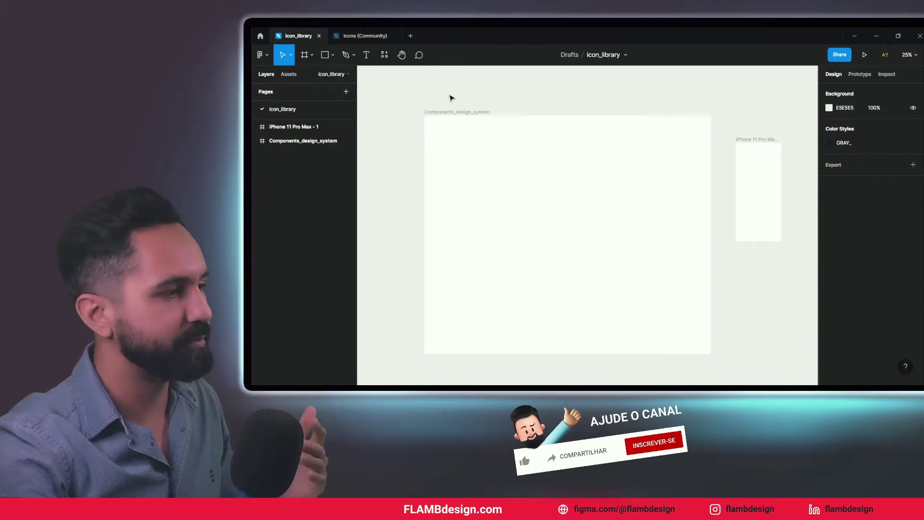
click(450, 112)
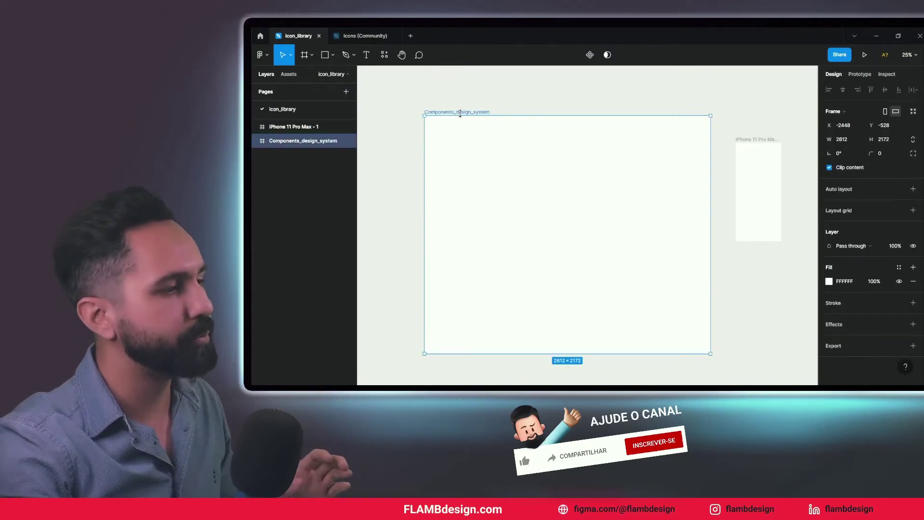
key(ctrl+v)
drag(565, 201, 531, 164)
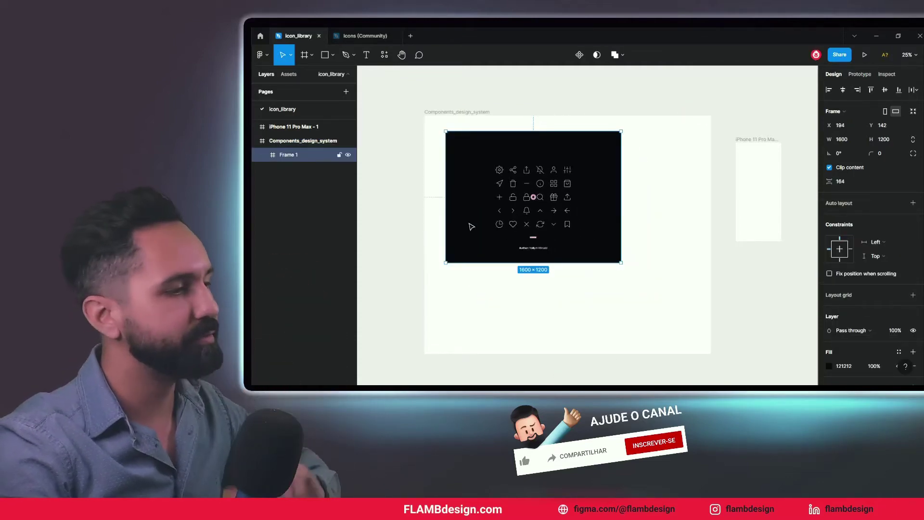
click(407, 173)
click(472, 159)
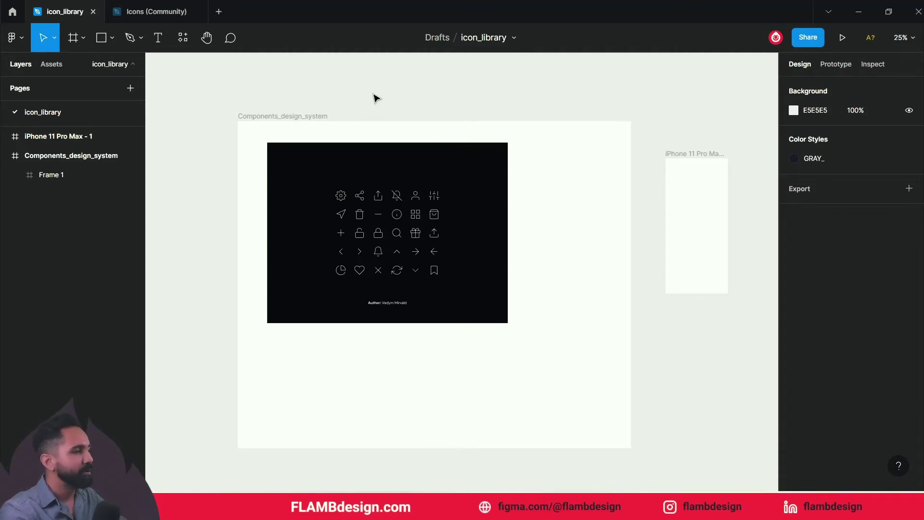
Launch the Feather Icons plugin from the installed plugins and move its window aside.
click(181, 41)
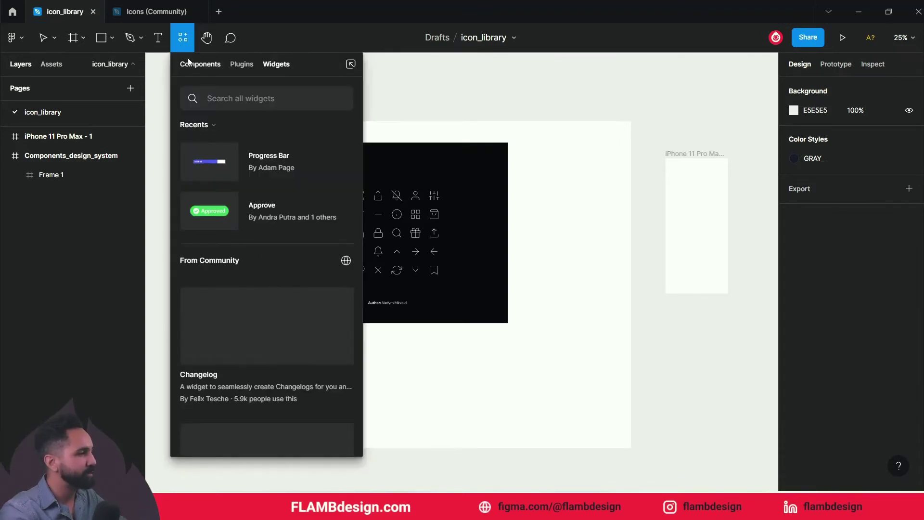
click(229, 64)
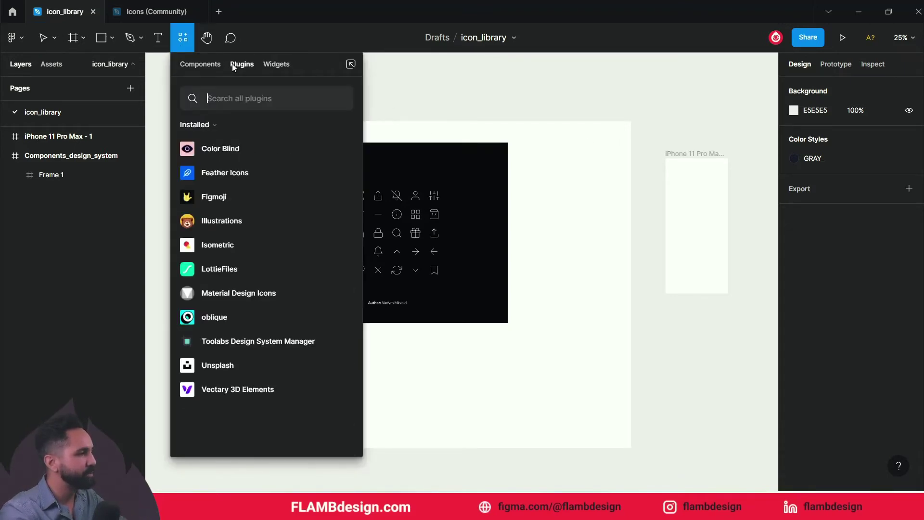
click(227, 172)
click(245, 226)
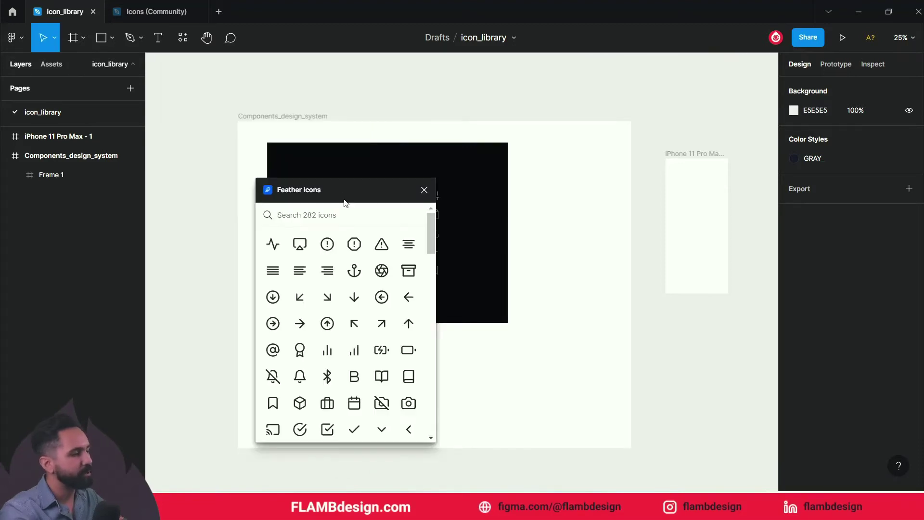
drag(346, 201, 273, 82)
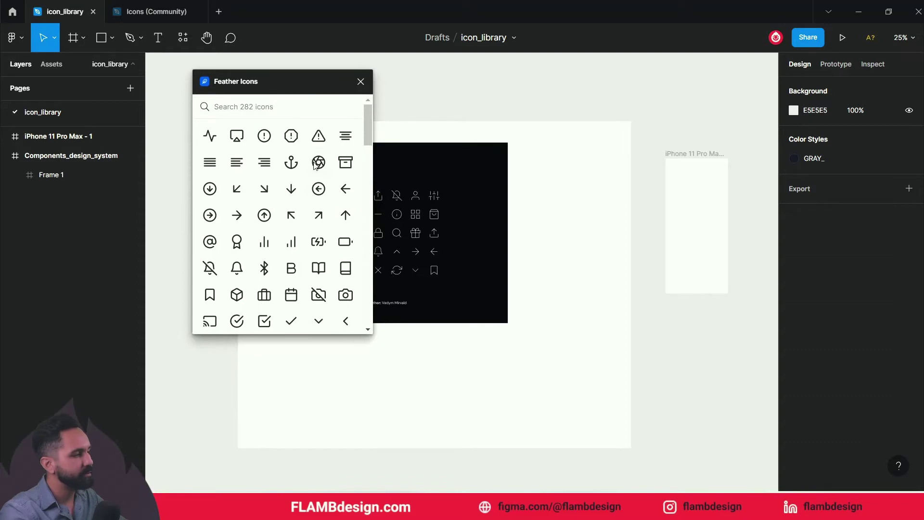
Insert a test aperture icon, delete it, clear the search, and close Feather Icons.
click(317, 164)
mouse_move(466, 273)
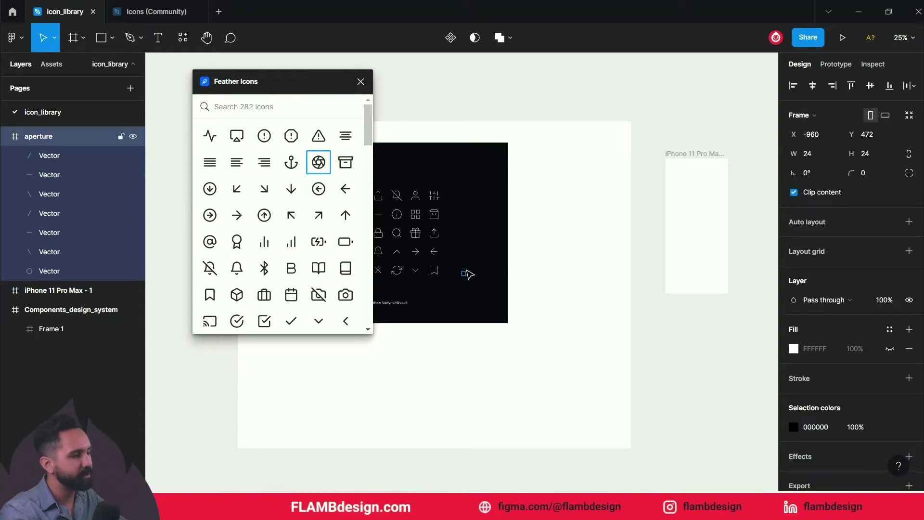
drag(556, 246, 554, 211)
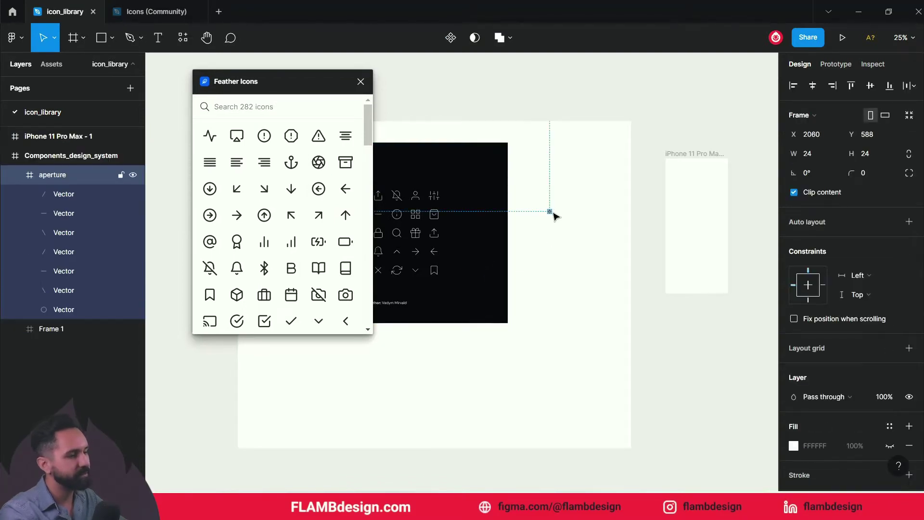
key(Delete)
click(293, 113)
text(d)
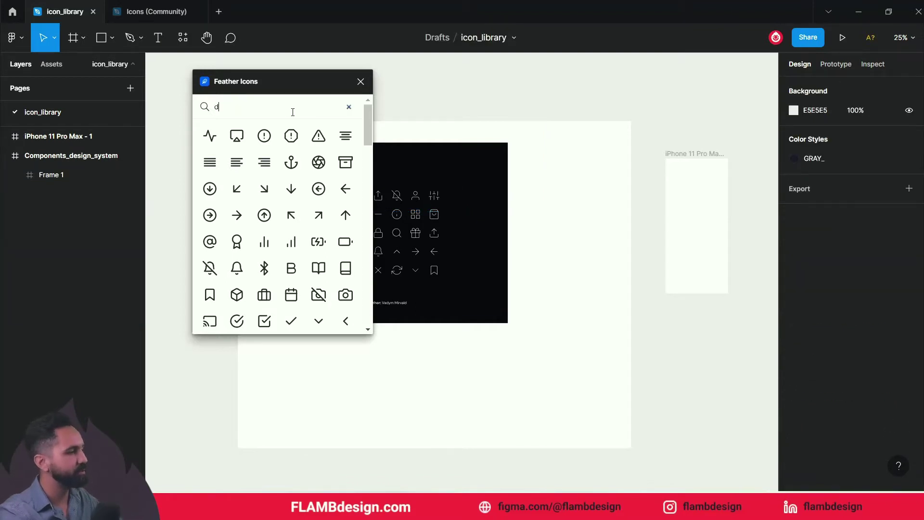
key(BackSpace)
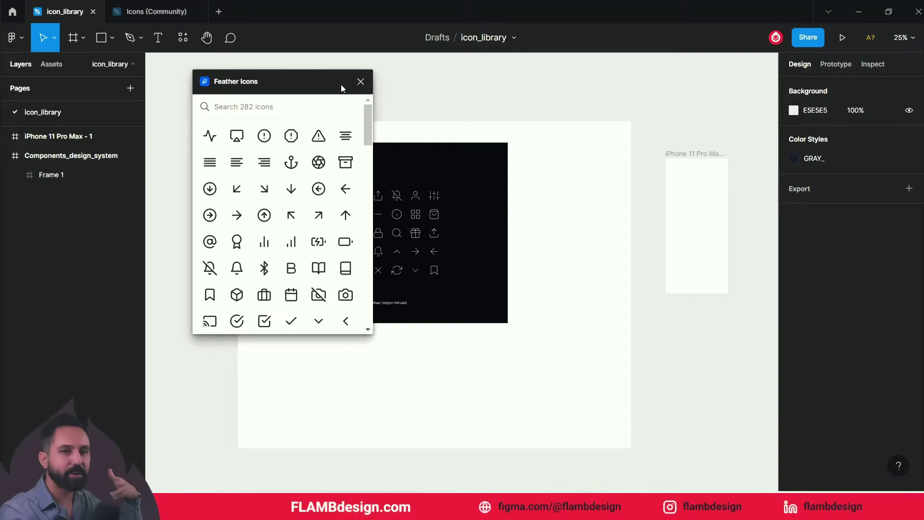
click(361, 82)
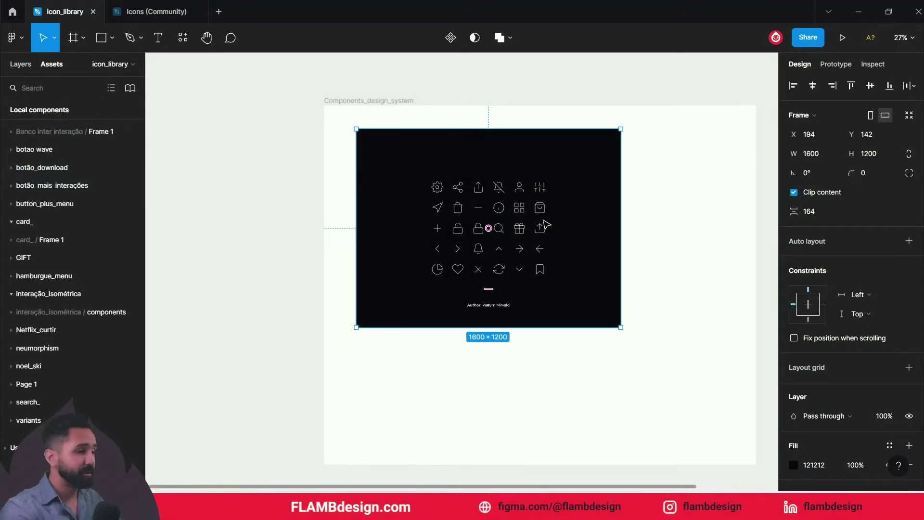
Select the group holding all the icons and toggle its white fill on and off.
scroll(546, 225, up, 2)
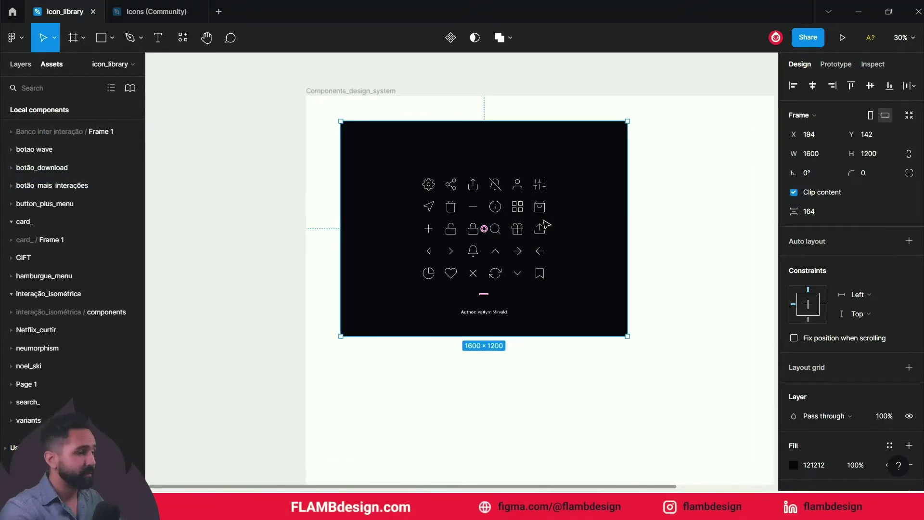
scroll(546, 222, up, 2)
scroll(543, 217, up, 2)
scroll(540, 207, up, 2)
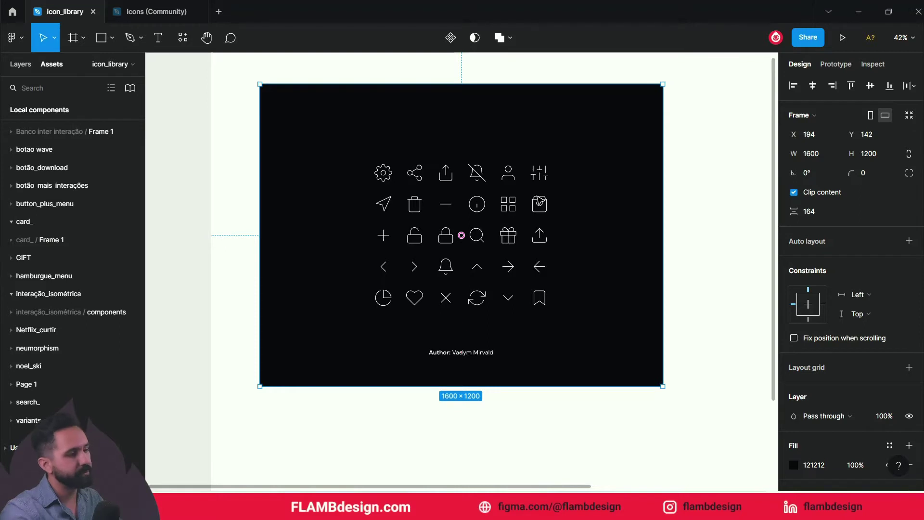
click(461, 235)
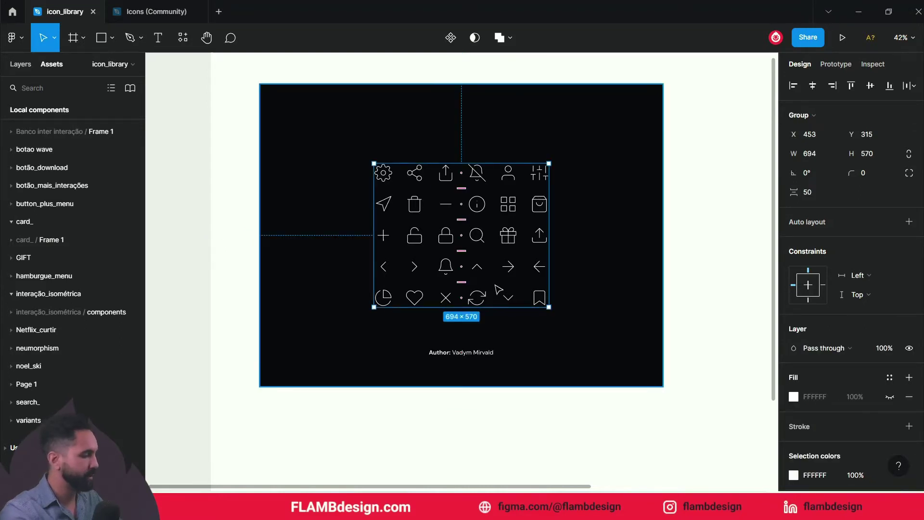
scroll(546, 283, down, 2)
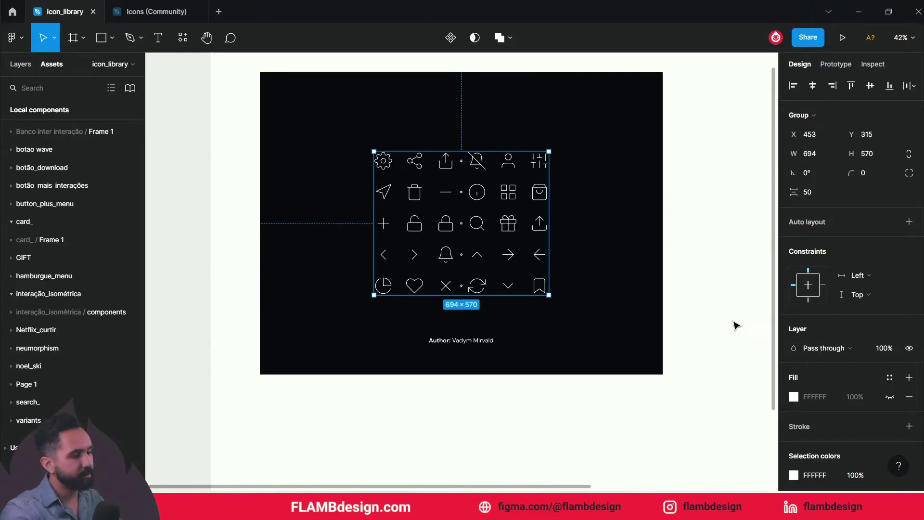
scroll(845, 336, down, 3)
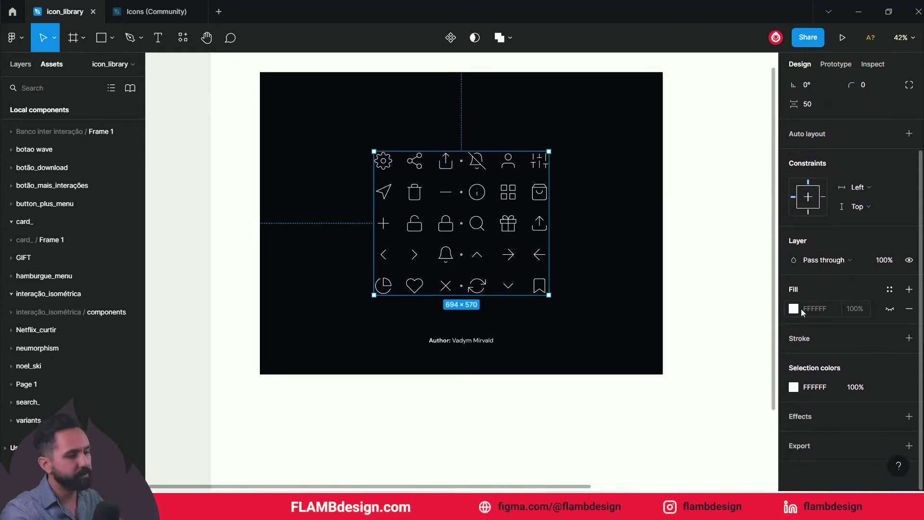
click(889, 310)
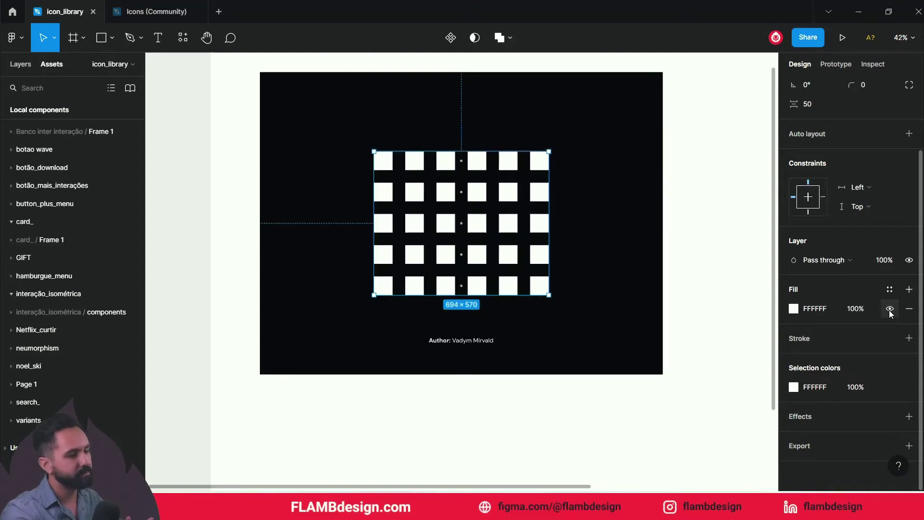
click(890, 310)
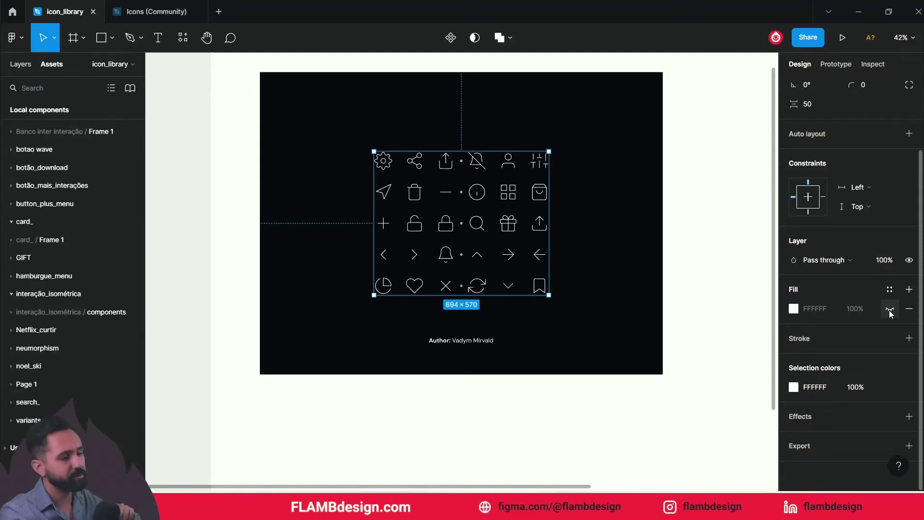
mouse_move(804, 387)
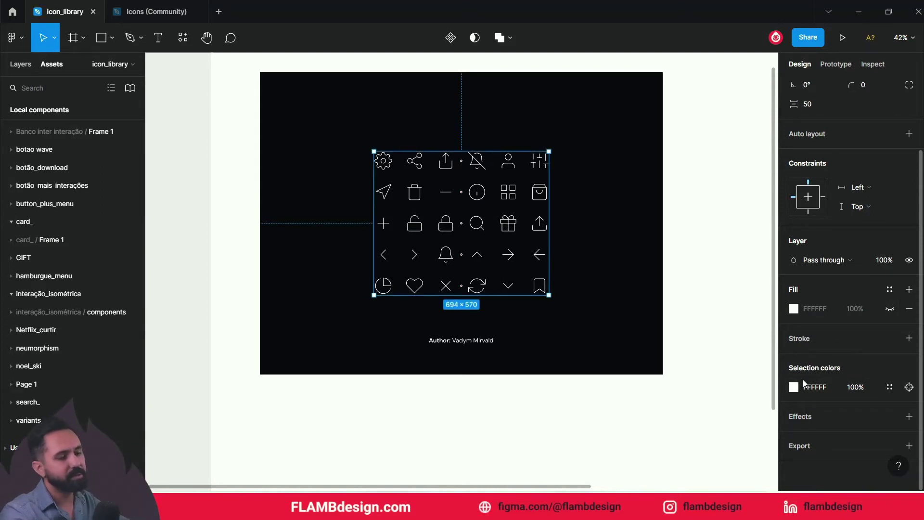
Change the icons' shared white selection colour to red FF1515 and reselect the group.
click(793, 387)
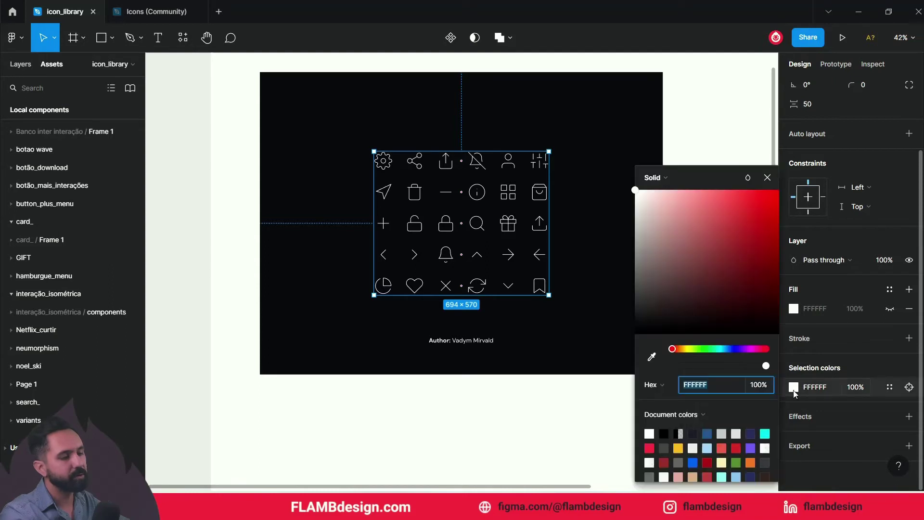
drag(716, 288, 772, 177)
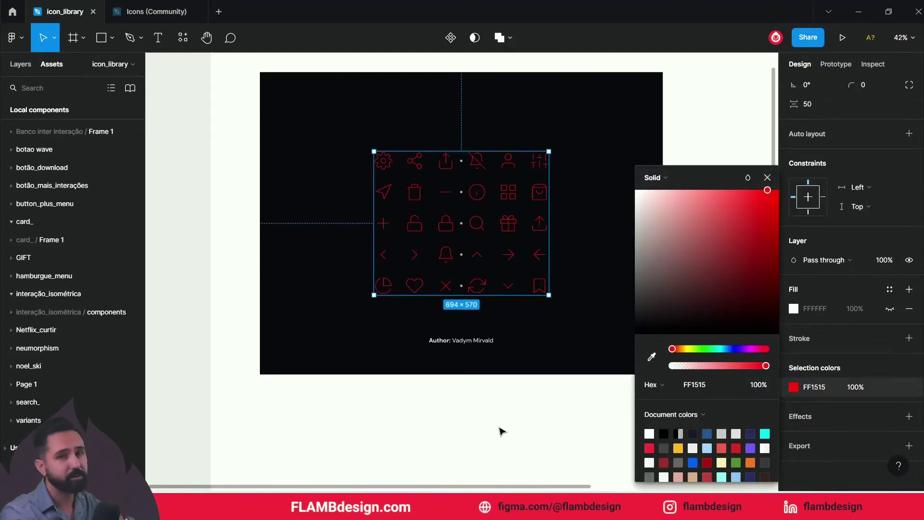
click(500, 410)
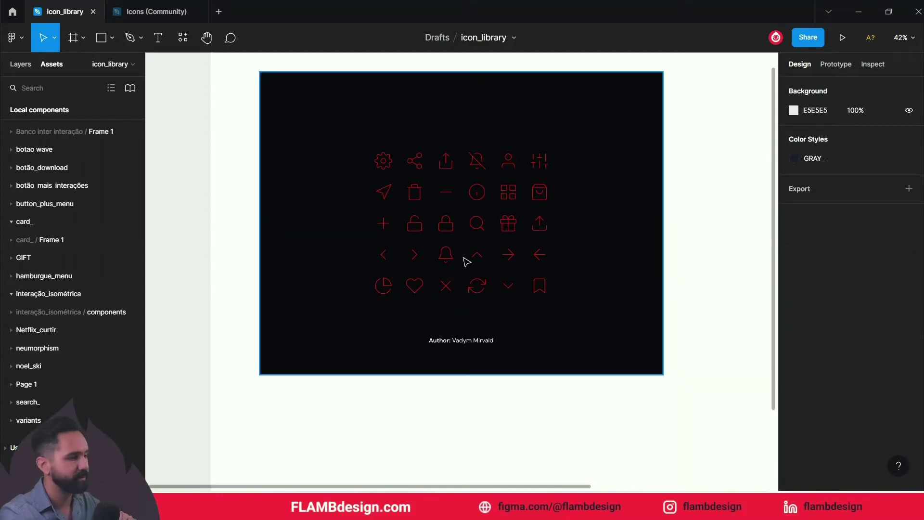
click(472, 204)
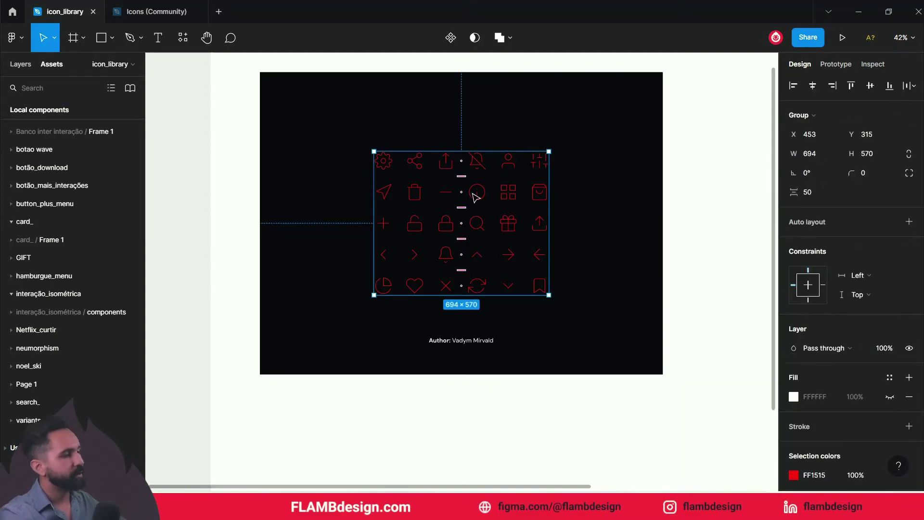
scroll(475, 198, up, 1)
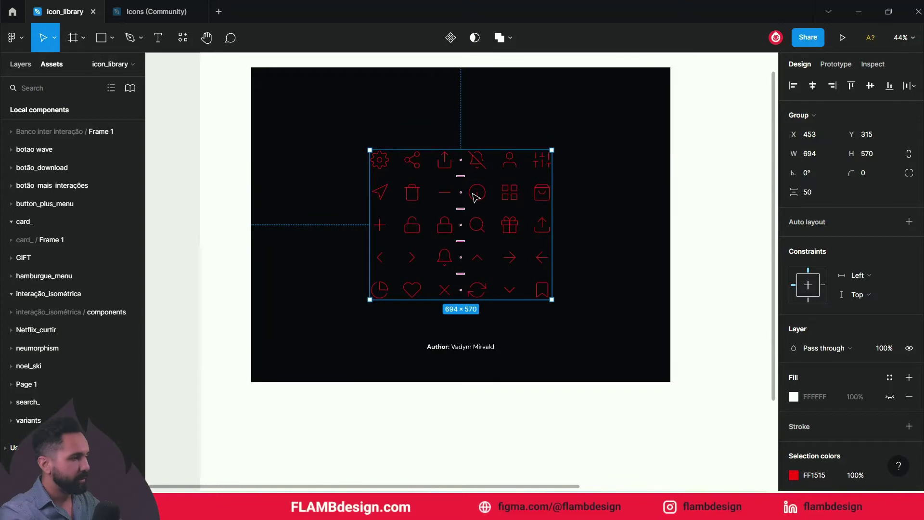
scroll(475, 198, up, 1)
scroll(475, 197, up, 1)
scroll(476, 198, up, 1)
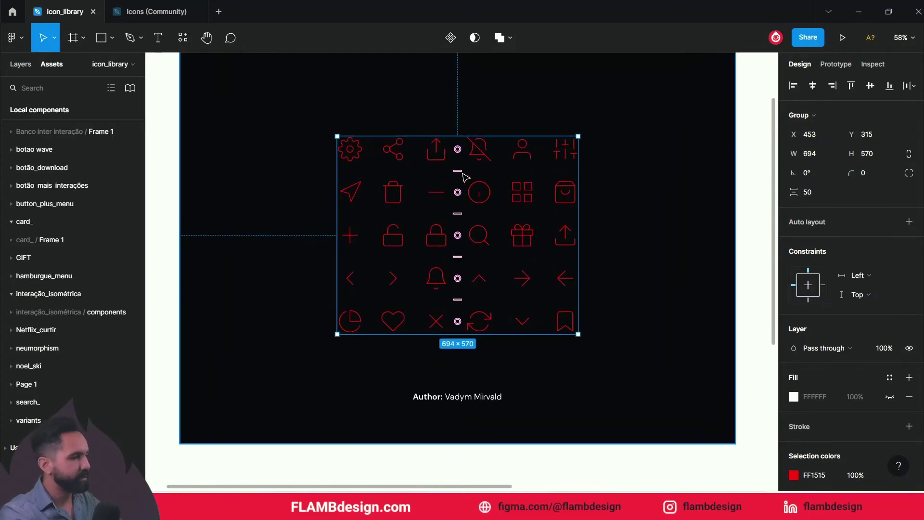
drag(458, 169, 462, 173)
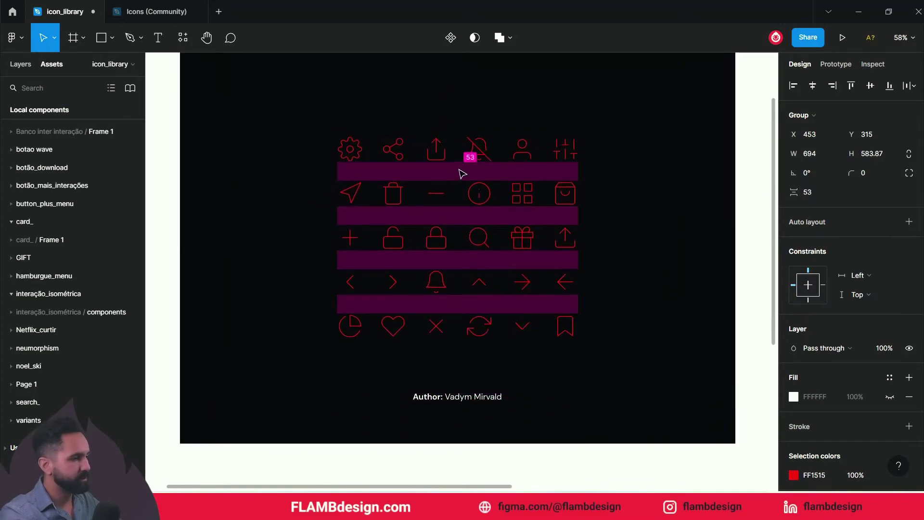
key(ctrl+z)
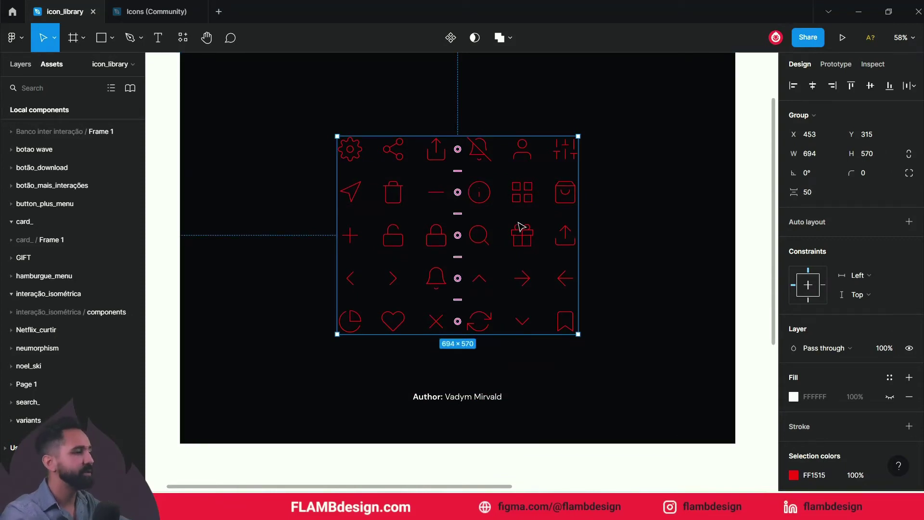
Ungroup the icon grid into five rows, then ungroup the rows into individual icons.
right_click(527, 199)
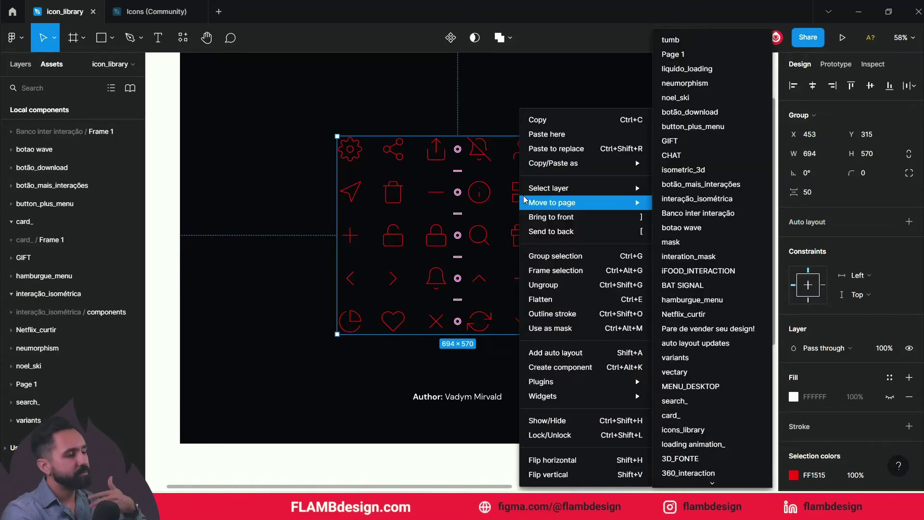
click(554, 284)
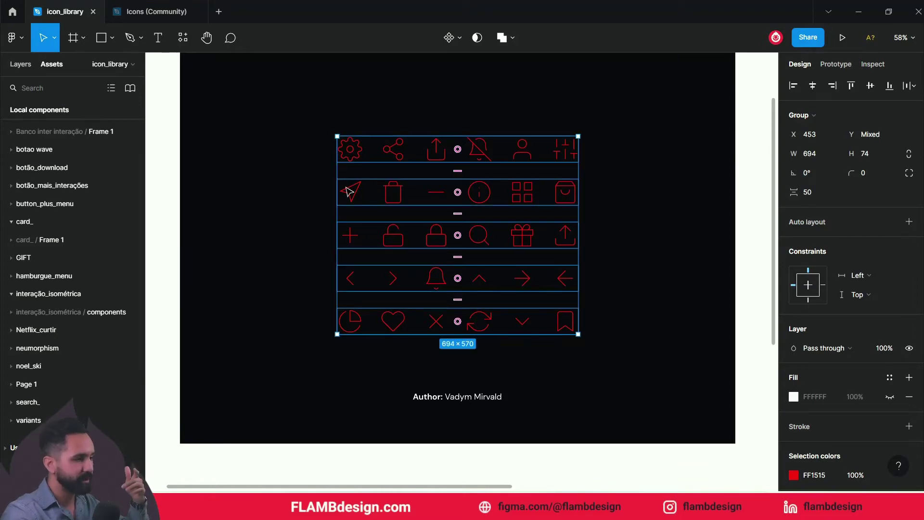
right_click(525, 195)
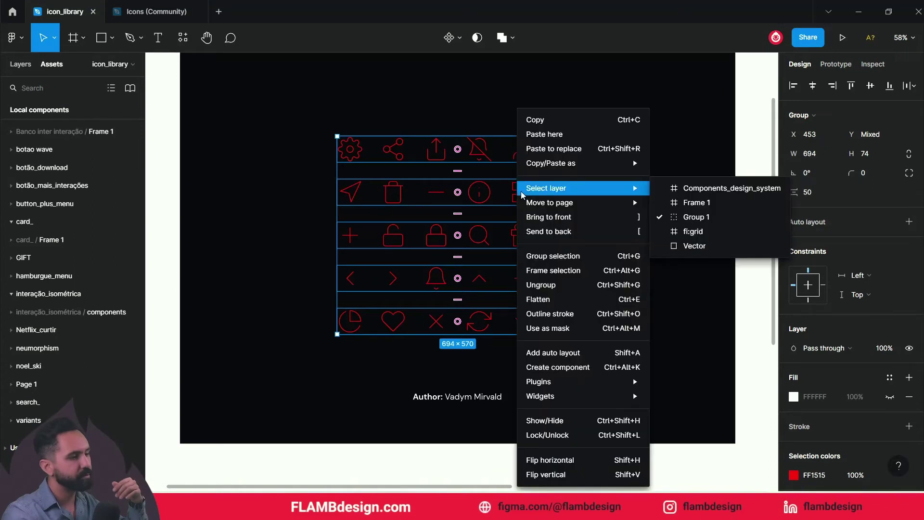
click(568, 293)
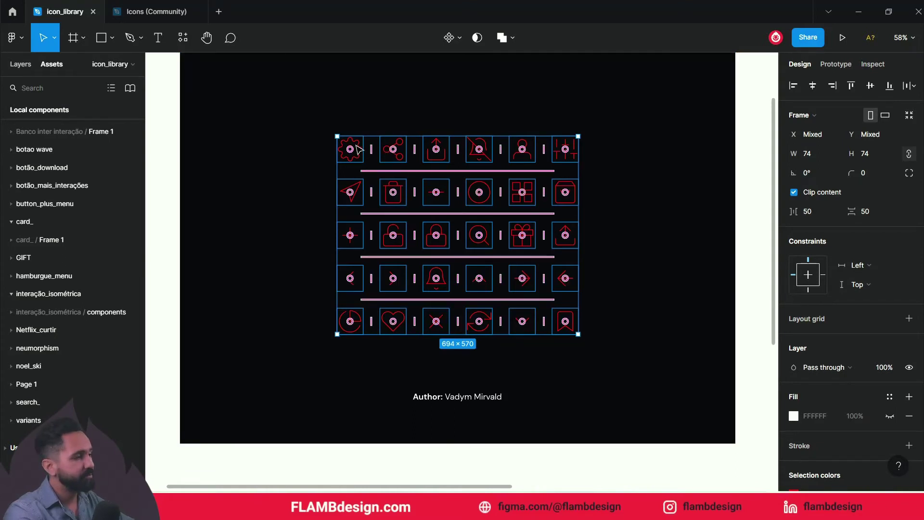
key(Escape)
double_click(353, 147)
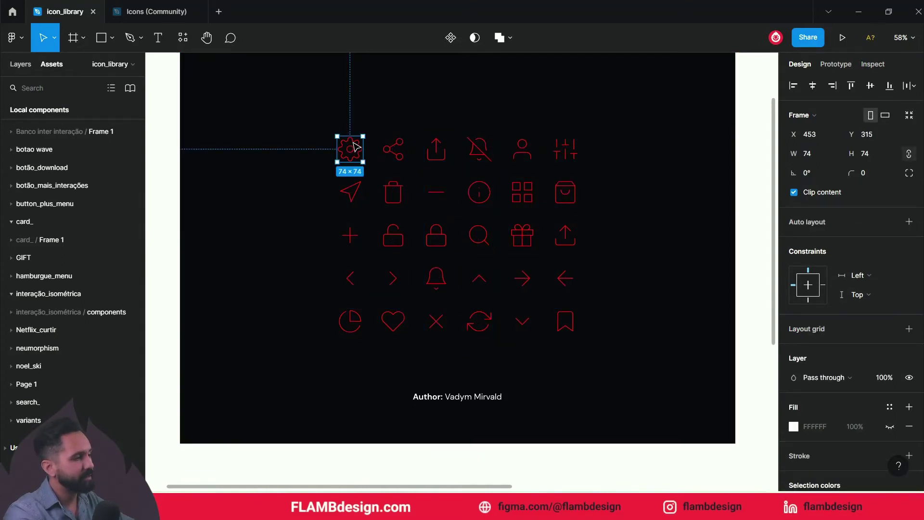
click(447, 39)
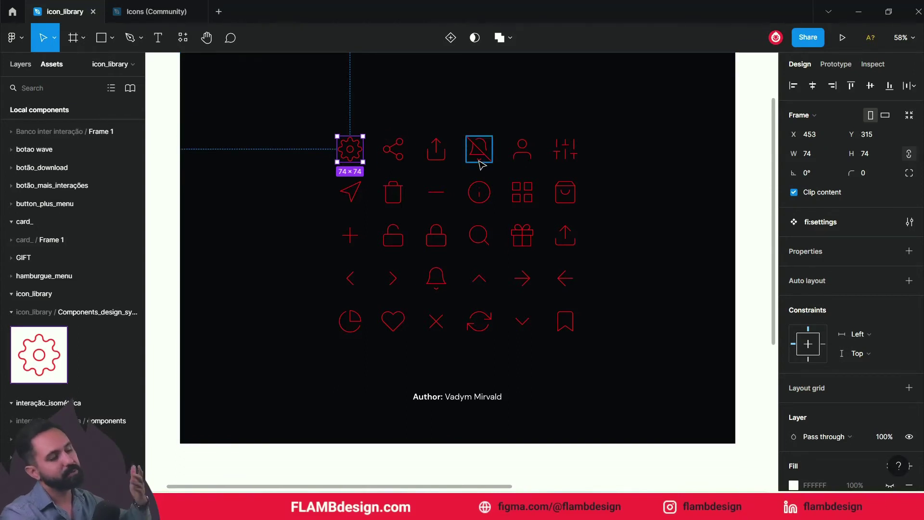
key(ctrl+z)
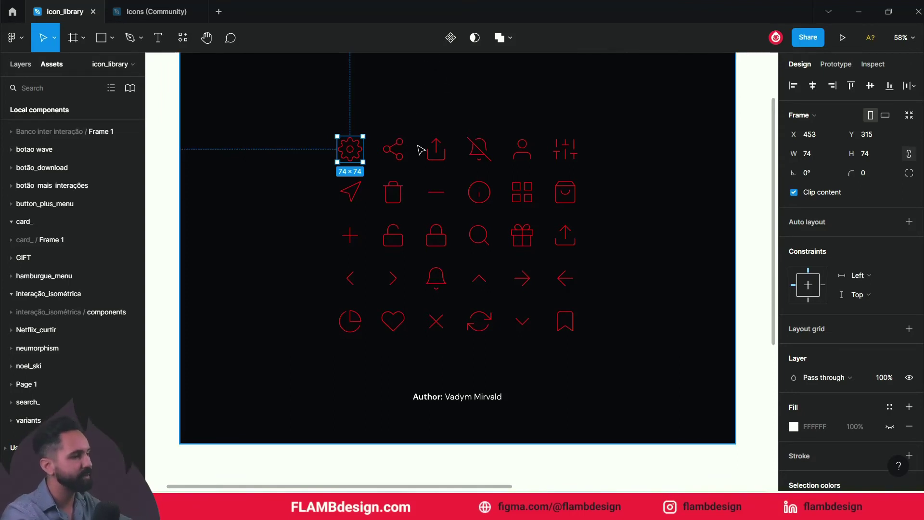
click(423, 167)
key(Return)
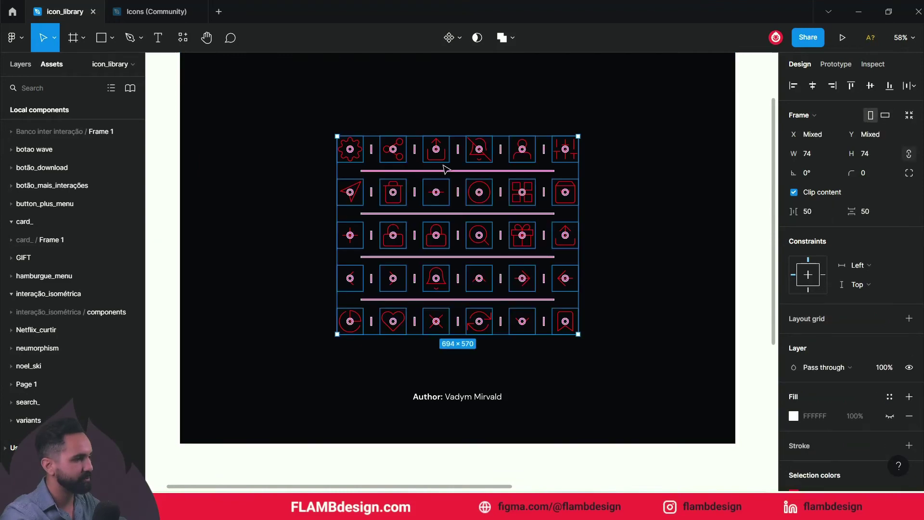
scroll(622, 163, up, 1)
click(461, 38)
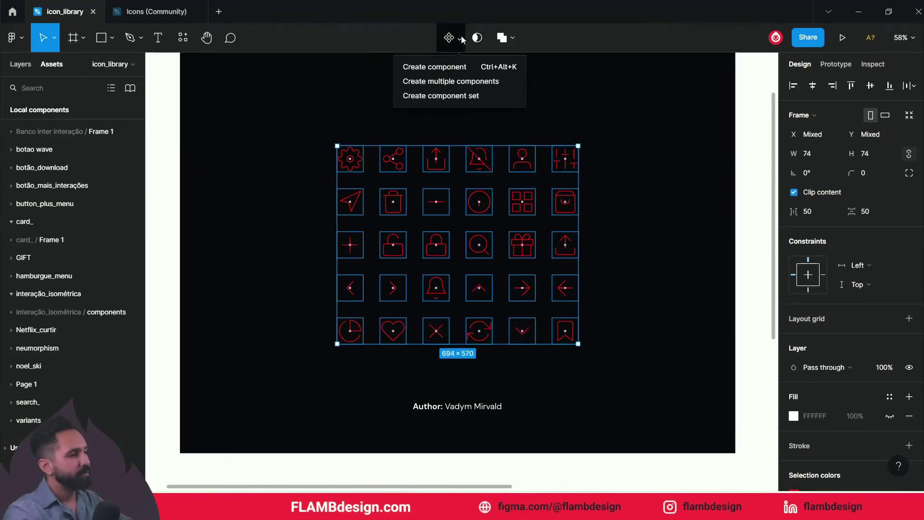
Turn each selected icon into its own component and locate fi:arrow-right among local components.
click(443, 82)
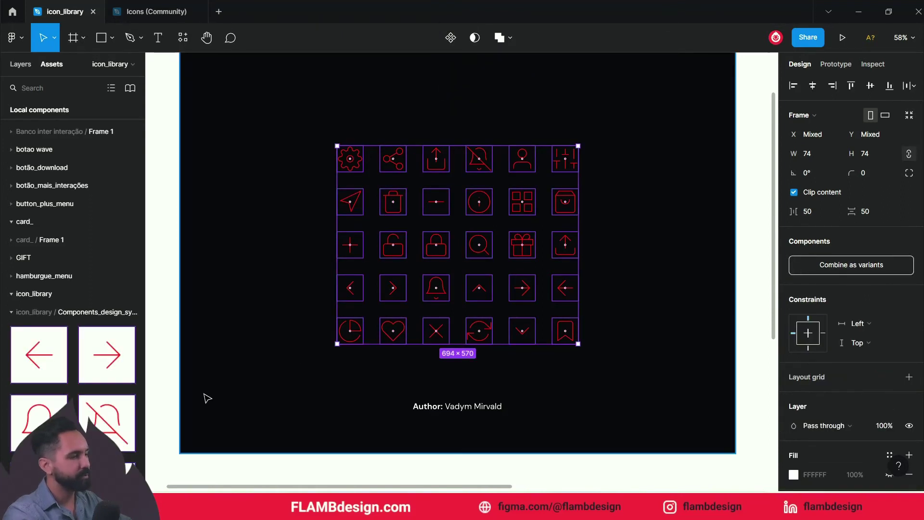
scroll(81, 196, down, 1)
scroll(80, 197, down, 3)
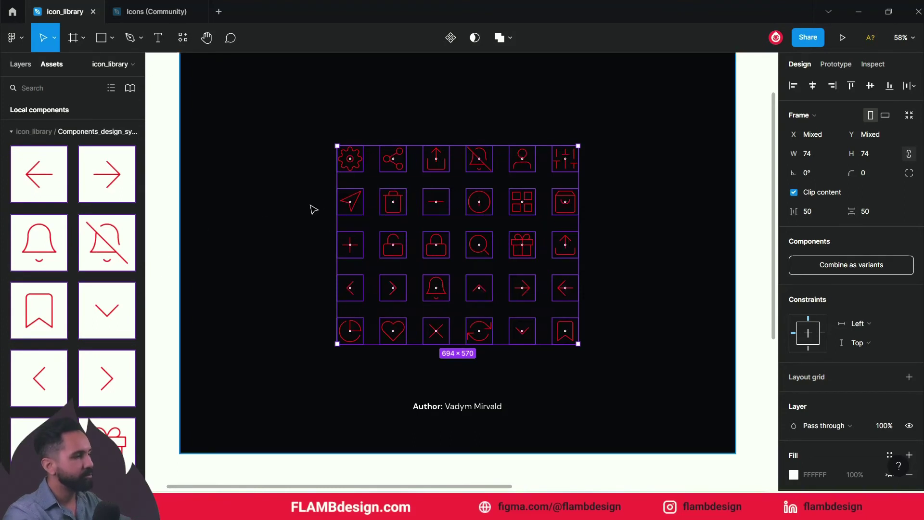
click(110, 183)
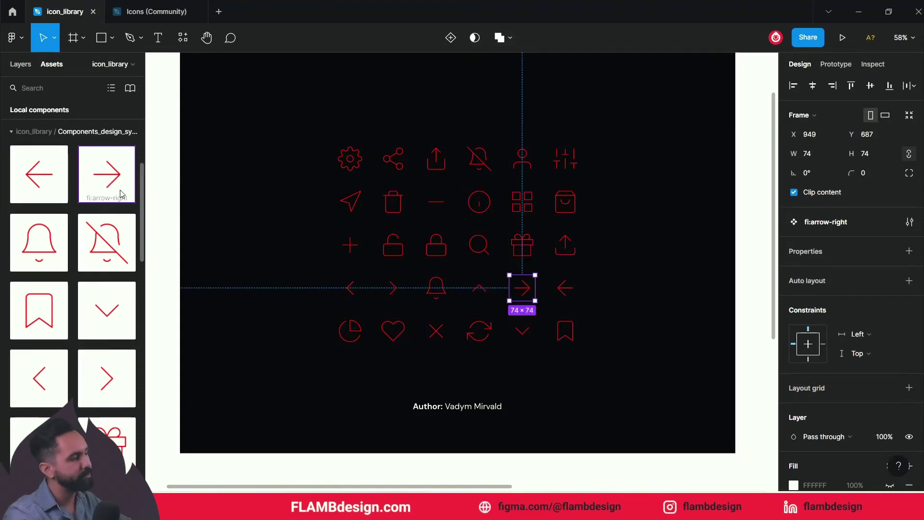
Place an fi:arrow-right instance beside the icon grid and scroll toward the iPhone frame.
drag(118, 183, 235, 190)
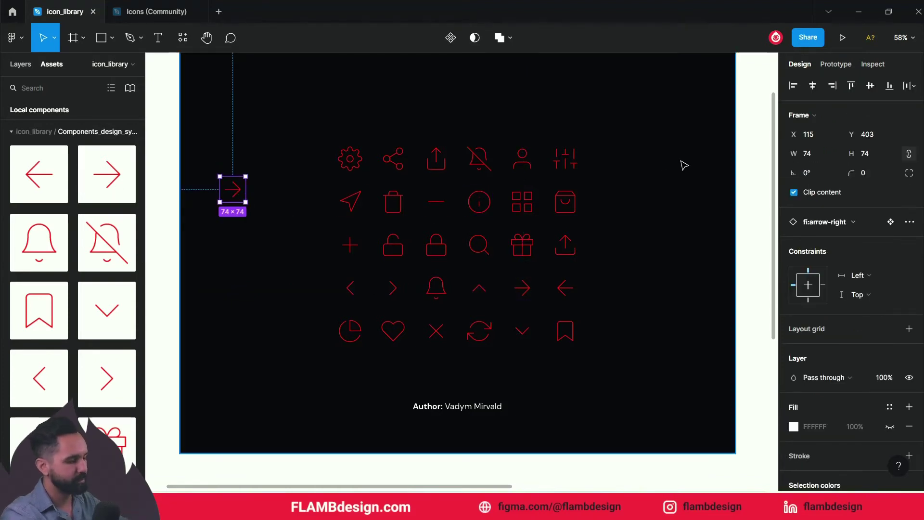
scroll(678, 142, right, 5)
scroll(516, 172, right, 5)
scroll(361, 183, right, 4)
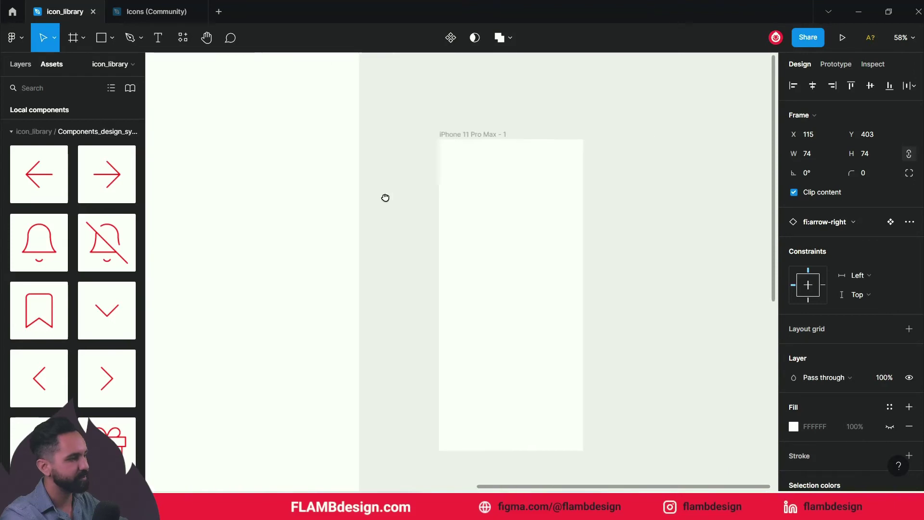
scroll(404, 198, right, 2)
Place bell-off and chevron-down instances inside the iPhone 11 Pro Max frame, then open Resources.
drag(106, 242, 396, 208)
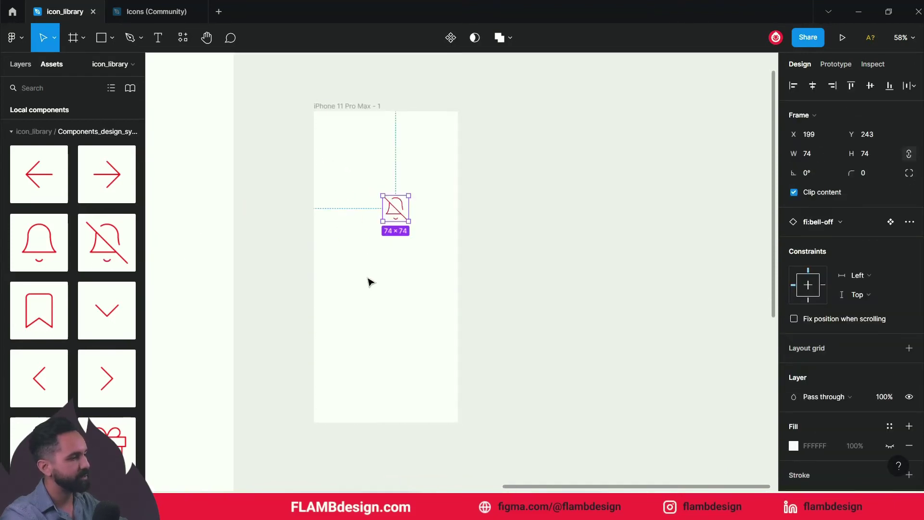
drag(290, 276, 409, 283)
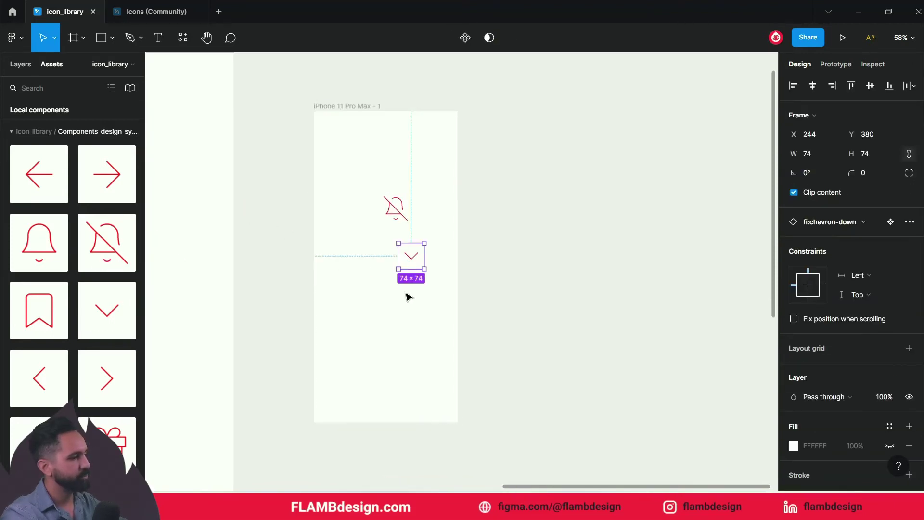
click(593, 246)
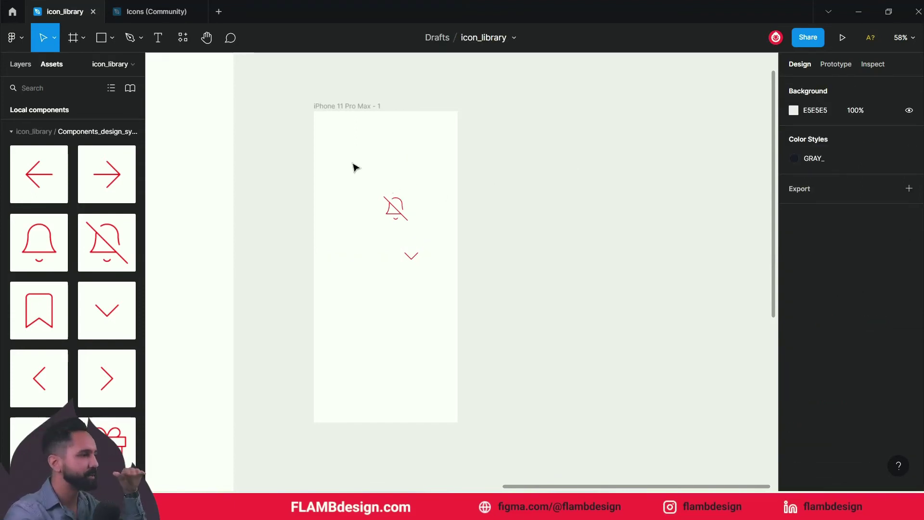
click(184, 39)
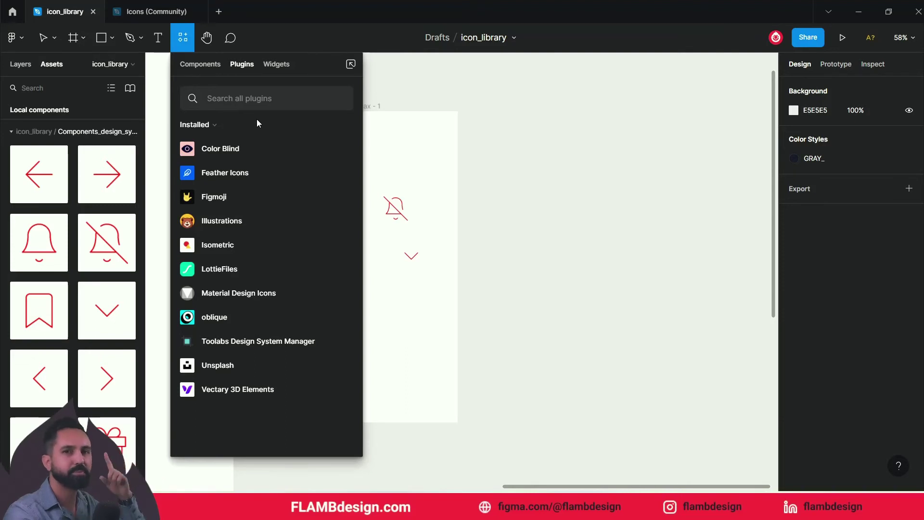
Show icon_library components as thumbnails and place a 74×74 fi:arrow-left instance beside the iPhone frame.
click(200, 64)
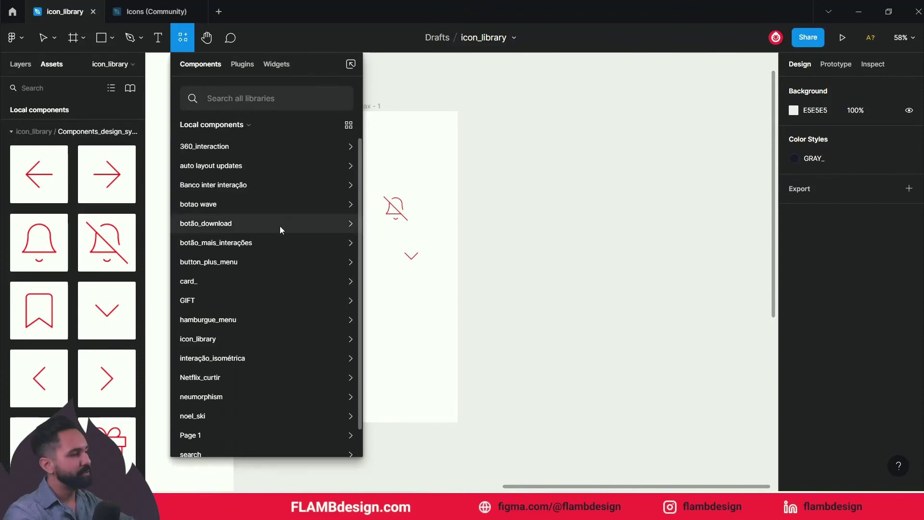
scroll(271, 217, down, 1)
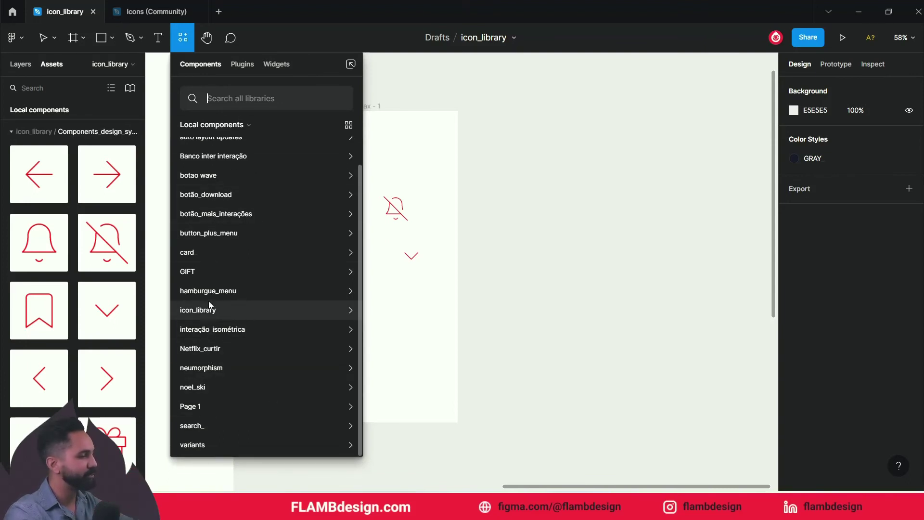
click(211, 315)
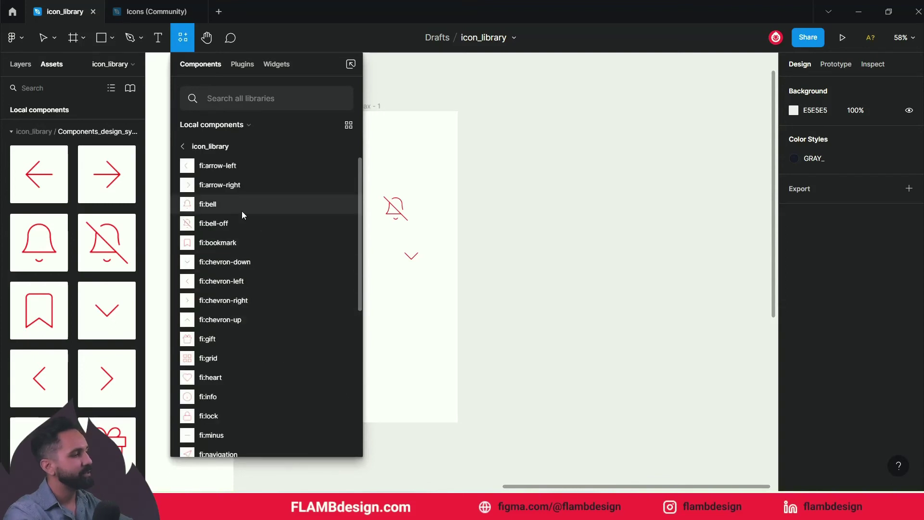
scroll(261, 279, down, 5)
scroll(261, 278, up, 5)
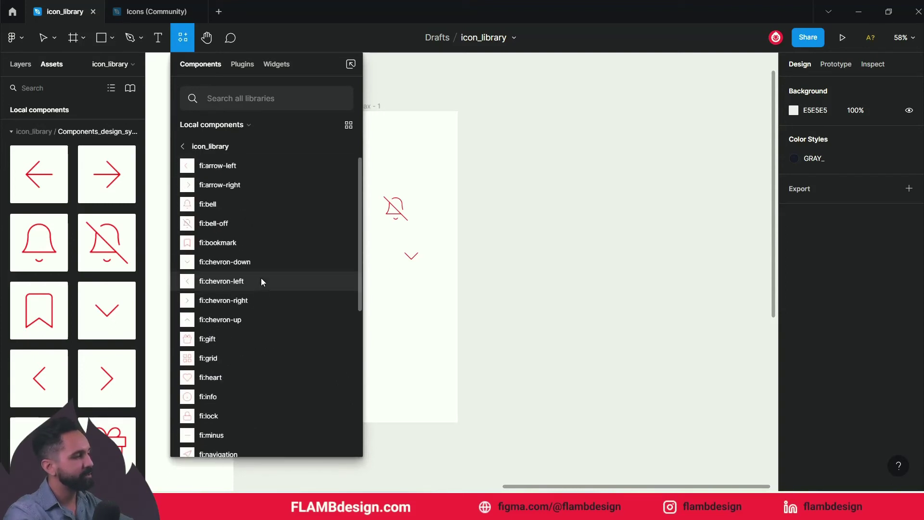
click(348, 126)
click(349, 126)
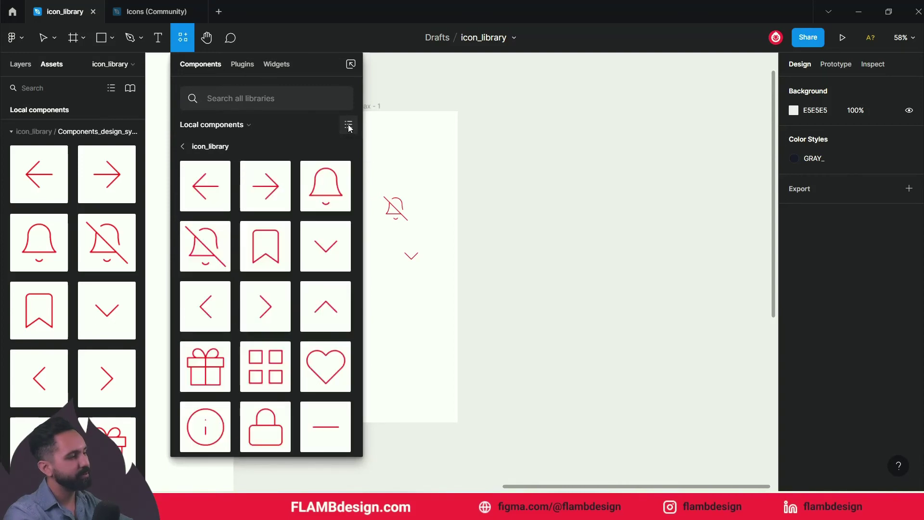
click(348, 126)
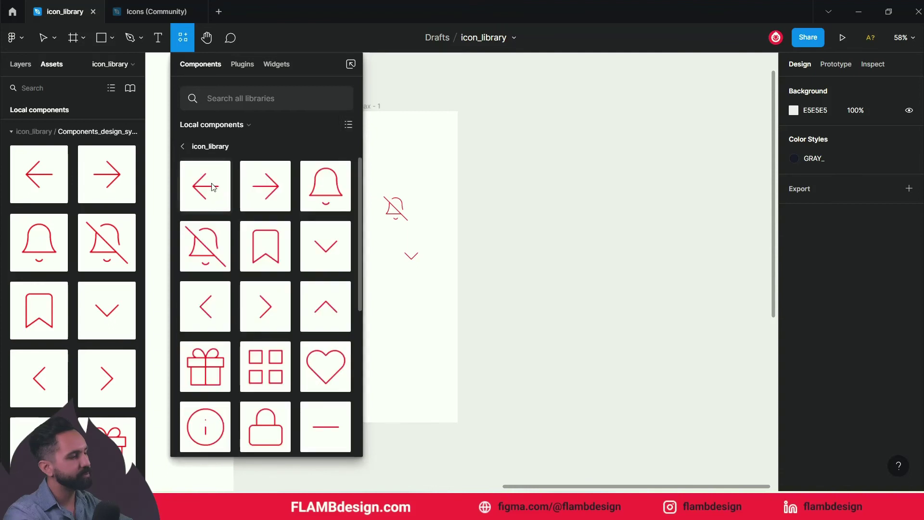
drag(212, 187, 486, 352)
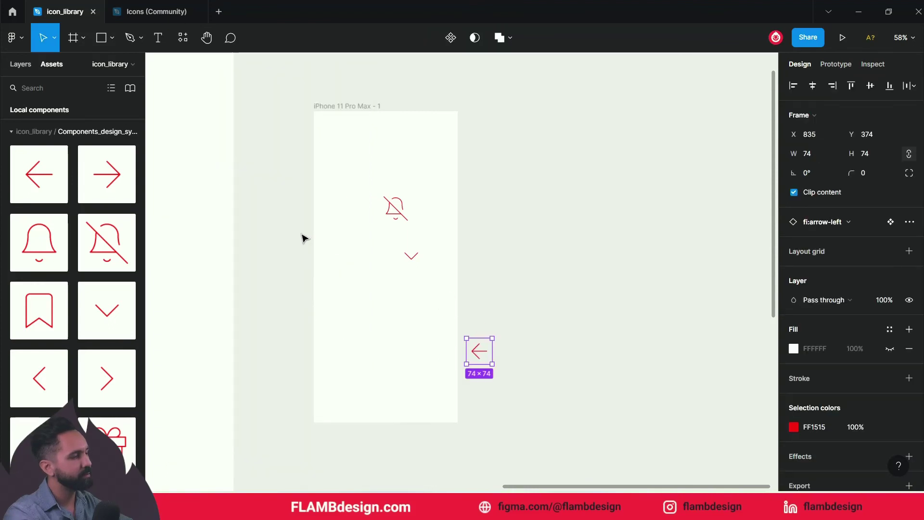
click(183, 39)
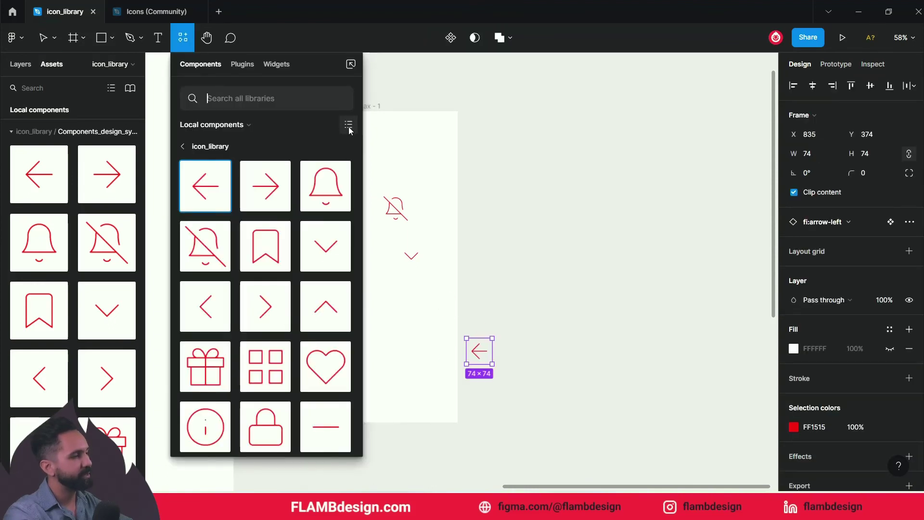
Float the component browser and place chevron-right and heart instances by the iPhone frame.
click(353, 66)
mouse_move(254, 323)
mouse_down()
mouse_move(452, 336)
mouse_move(471, 295)
mouse_up()
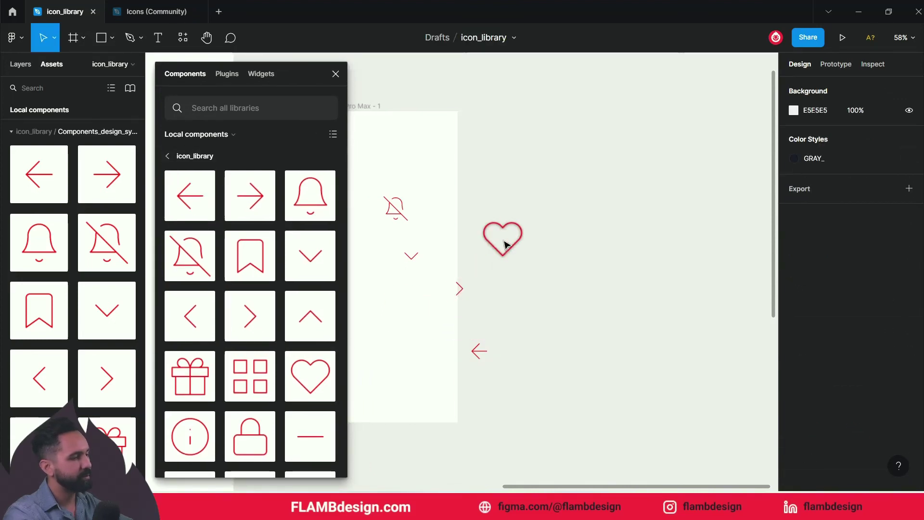
drag(310, 375, 502, 238)
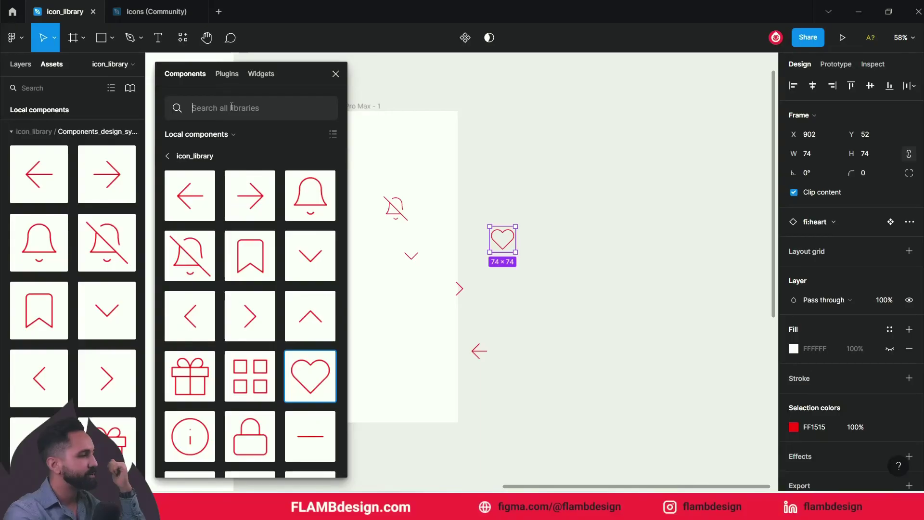
Search components for 'arrow' and place fi:arrow-right near the iPhone frame's top.
text(aroo)
key(BackSpace)
key(BackSpace)
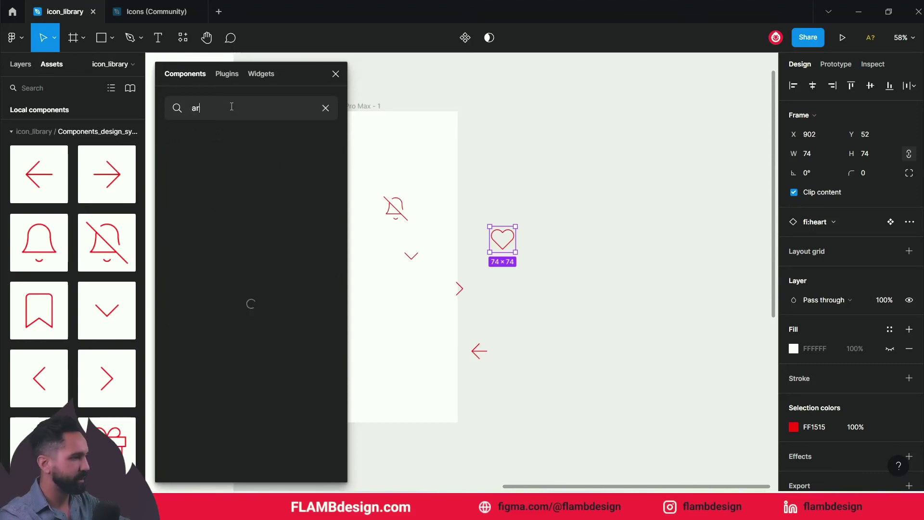
text(ro)
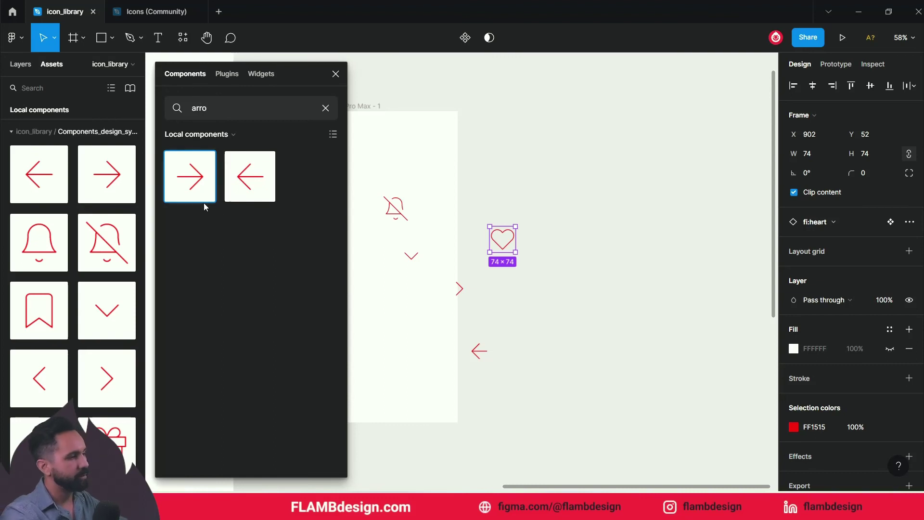
text(w)
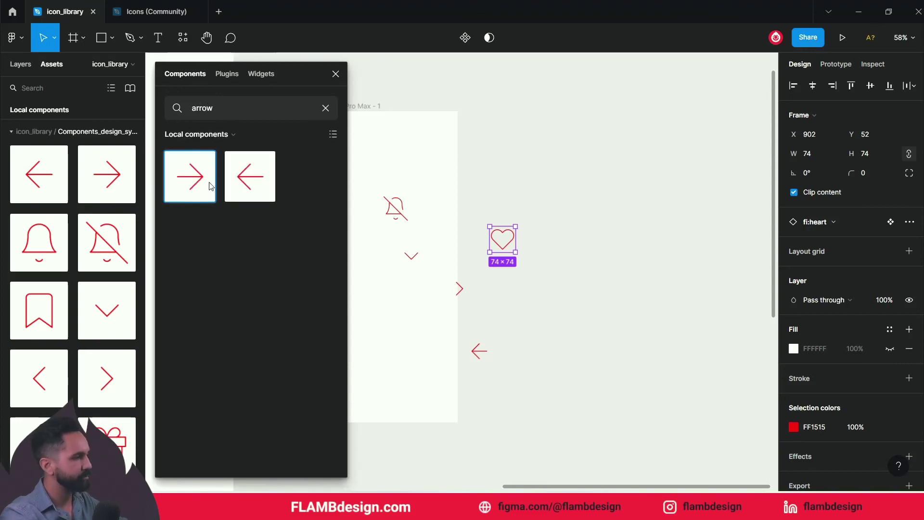
drag(206, 178, 425, 174)
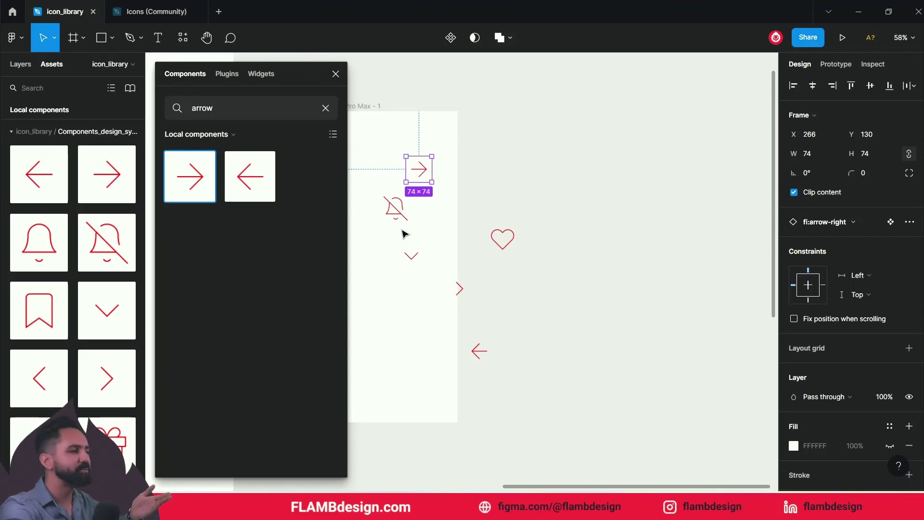
Deselect the arrow-right icon and select the 74×74 fi:shopping-bag component in the dark frame's red grid.
click(375, 252)
scroll(625, 249, left, 5)
scroll(477, 241, left, 2)
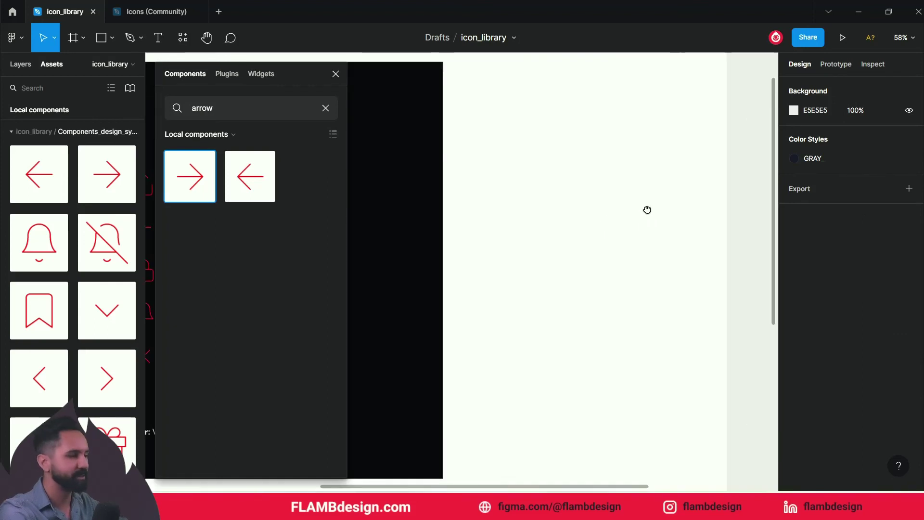
scroll(647, 210, left, 3)
scroll(686, 223, left, 2)
click(553, 206)
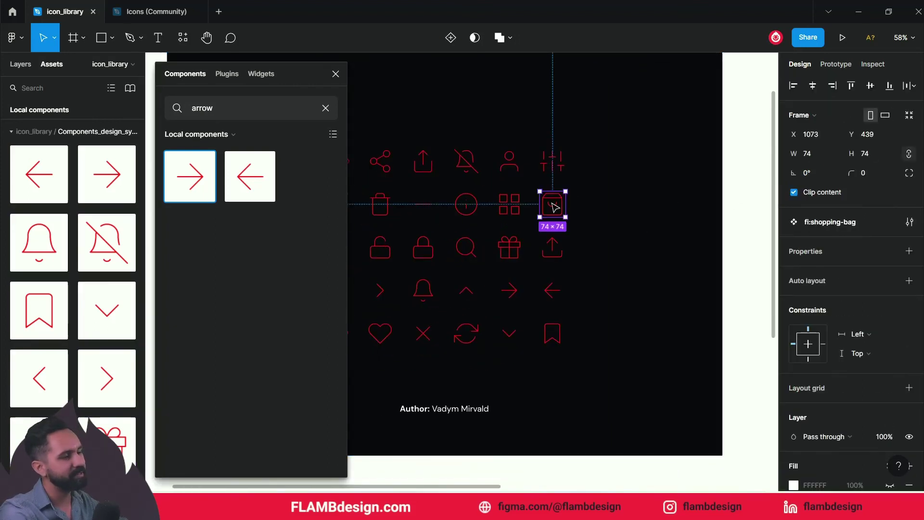